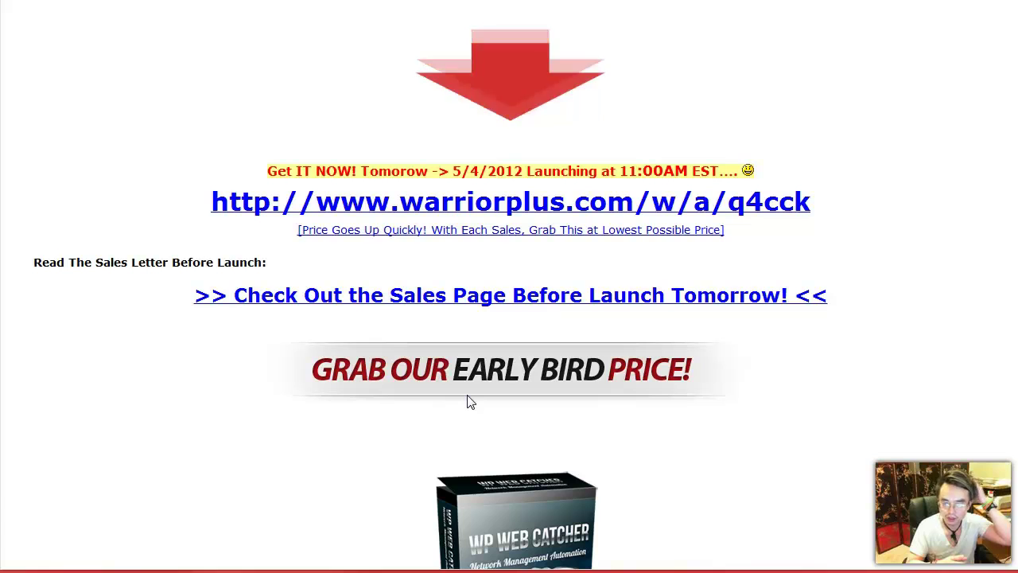
# - View the WP Web Catcher sales page's warriorplus launch link and 'Grab Our Early Bird Price' offer
pyautogui.click(242, 460)
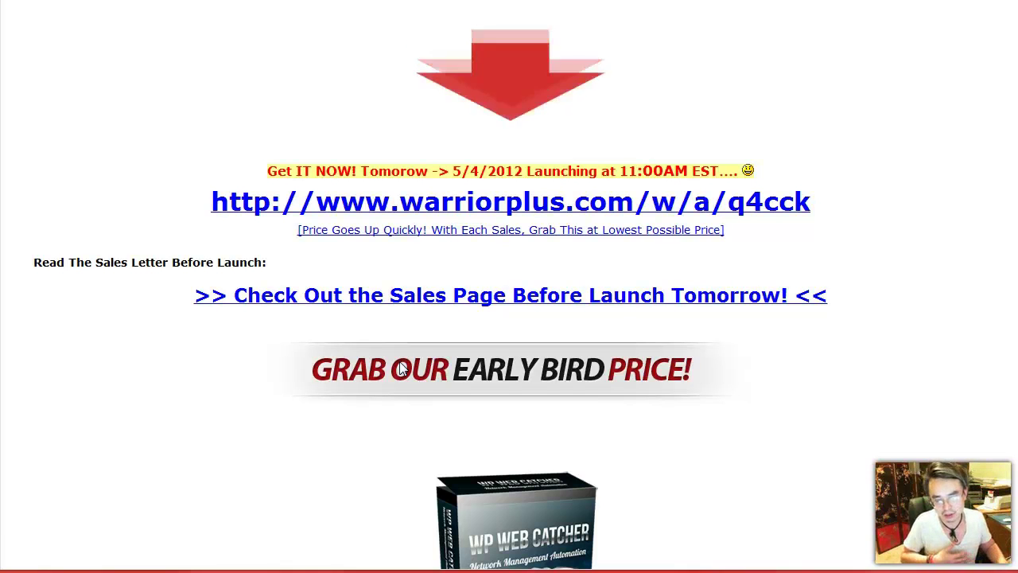
pyautogui.scroll(-3, 557, 489)
pyautogui.scroll(-6, 557, 491)
pyautogui.scroll(-4, 557, 490)
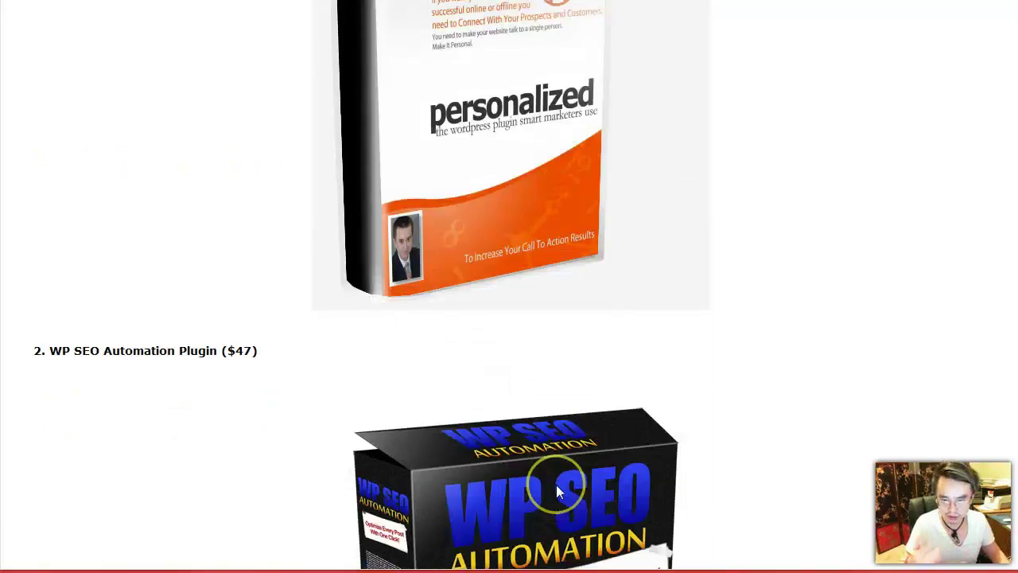
pyautogui.scroll(-5, 557, 491)
pyautogui.scroll(-5, 557, 490)
pyautogui.scroll(-3, 555, 490)
pyautogui.scroll(9, 554, 490)
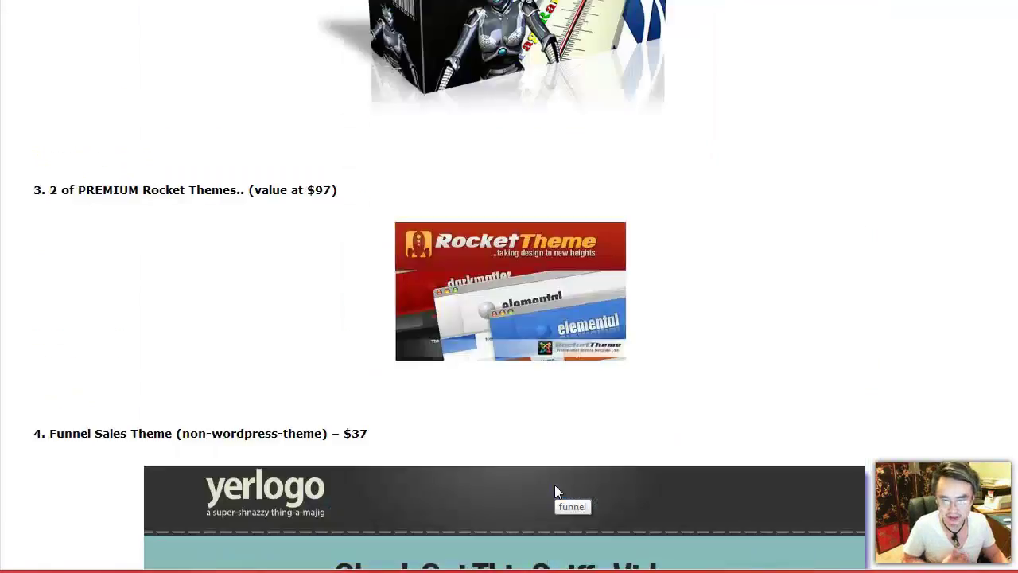
pyautogui.scroll(8, 554, 491)
pyautogui.scroll(4, 555, 490)
pyautogui.scroll(5, 554, 490)
pyautogui.scroll(1, 555, 491)
pyautogui.scroll(1, 554, 490)
pyautogui.scroll(1, 554, 491)
pyautogui.scroll(1, 555, 491)
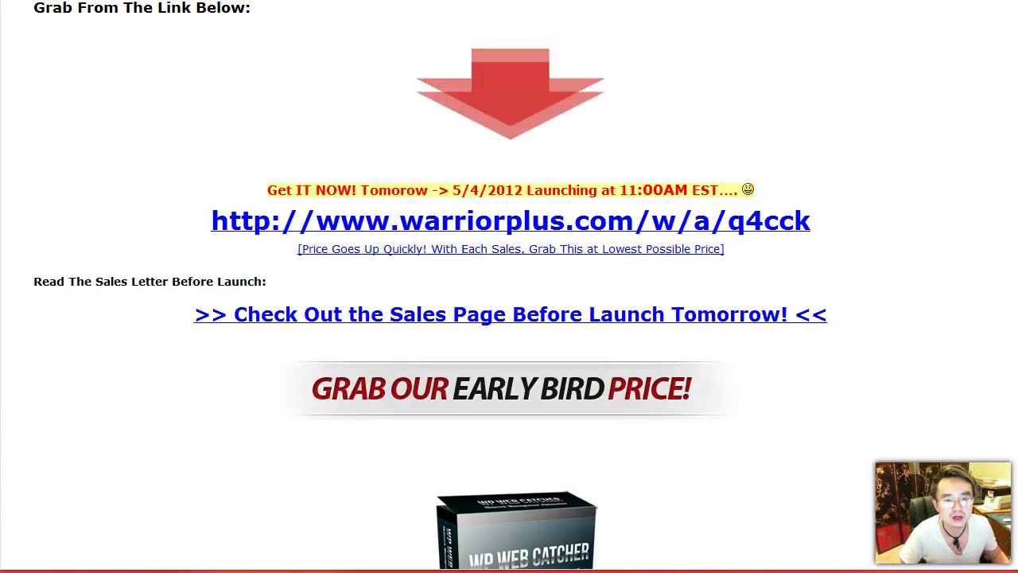
# - Switch to the WordPress admin, view WP Web Catcher's Blogs page, then return to its main page
pyautogui.hotkey('ctrl', 'Tab')
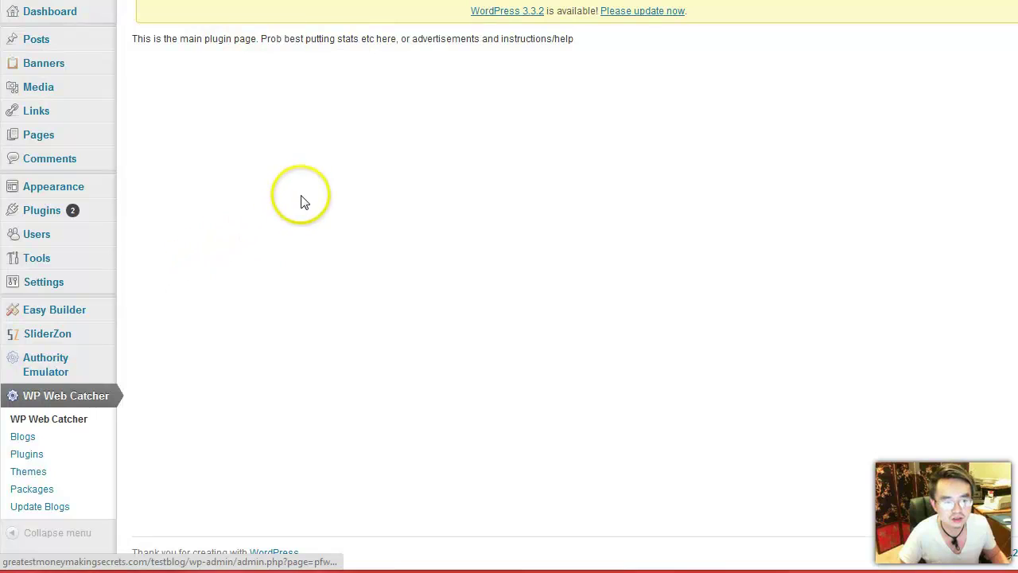
pyautogui.click(302, 251)
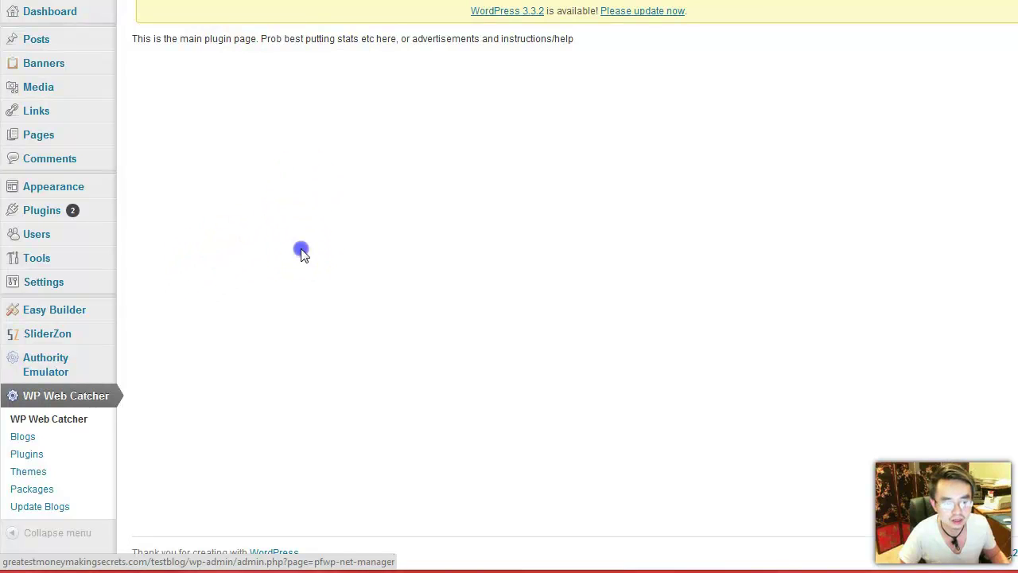
pyautogui.click(48, 434)
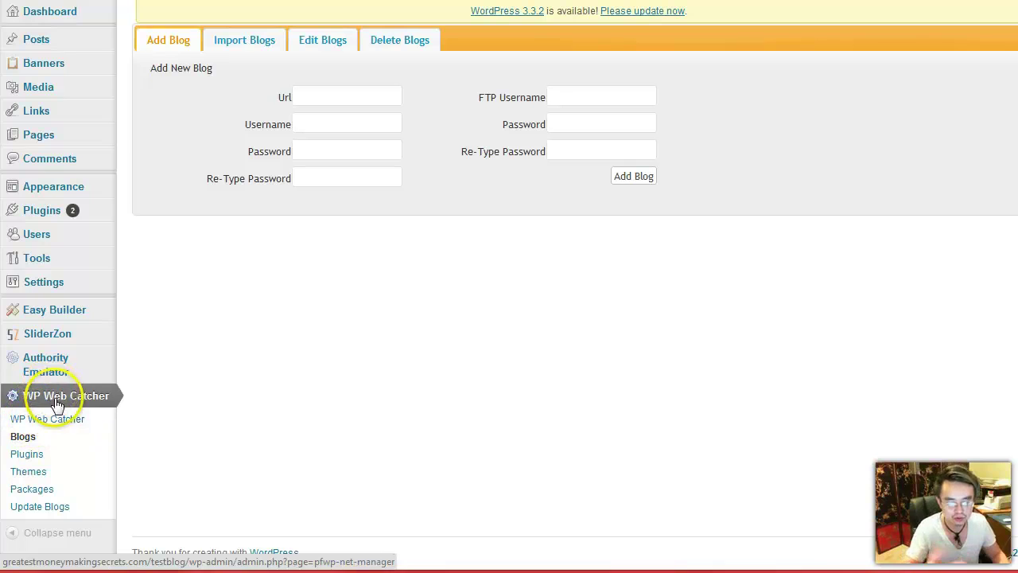
pyautogui.click(57, 419)
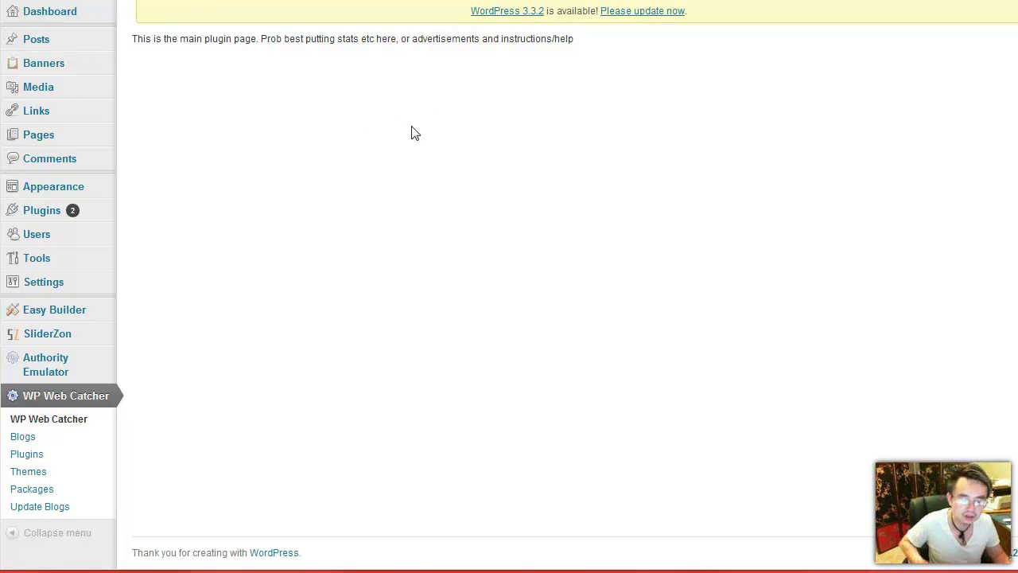
pyautogui.click(16, 455)
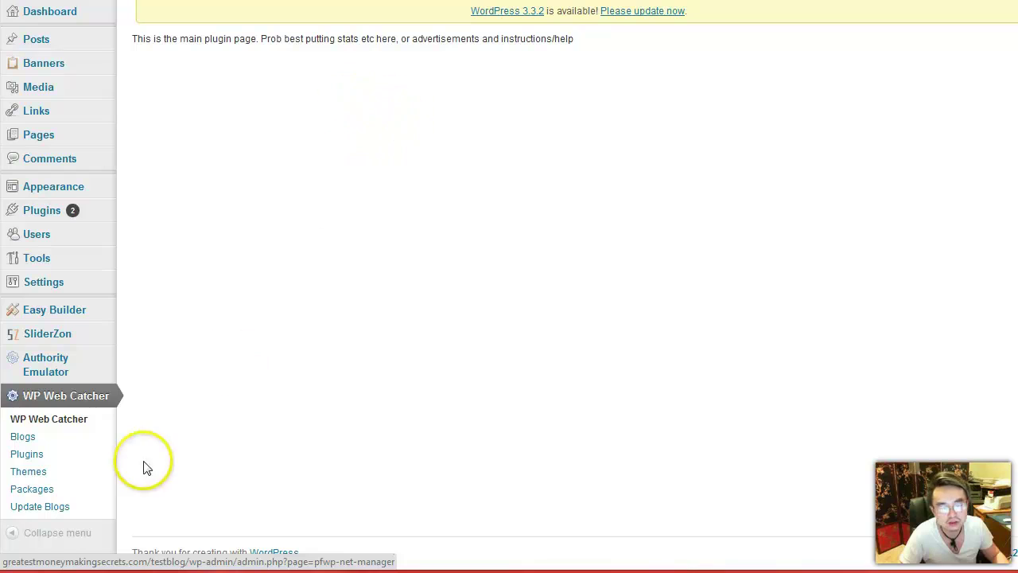
# - Tour WP Web Catcher's Plugins, Themes, Blogs and Packages pages, ending on the empty Update Blogs page
pyautogui.click(40, 453)
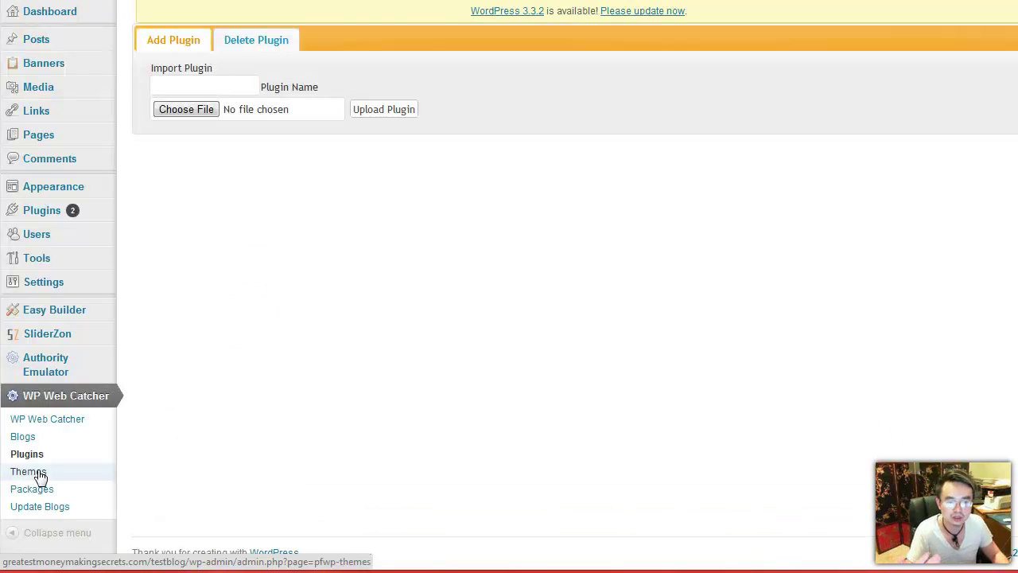
pyautogui.click(40, 472)
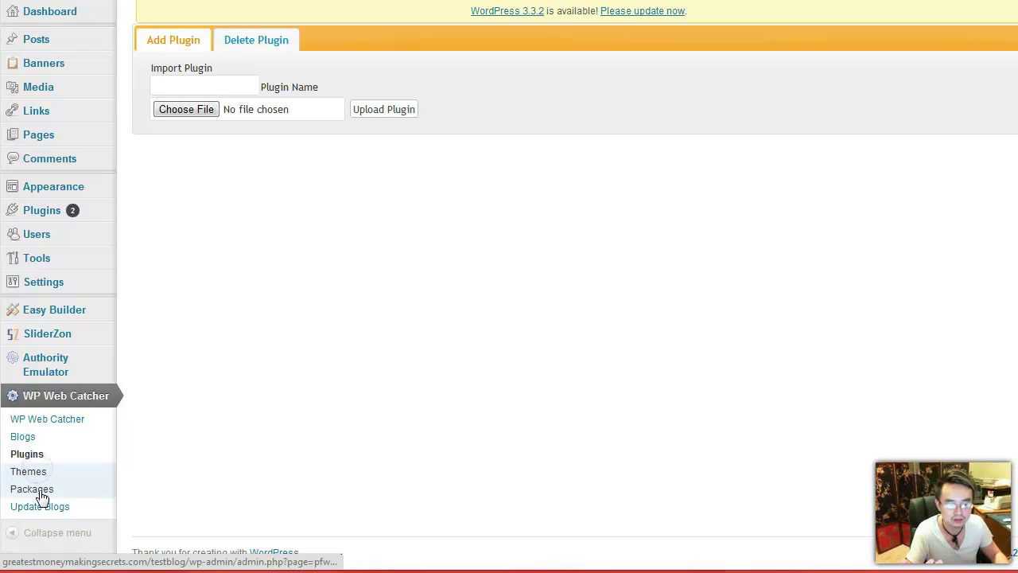
pyautogui.click(23, 437)
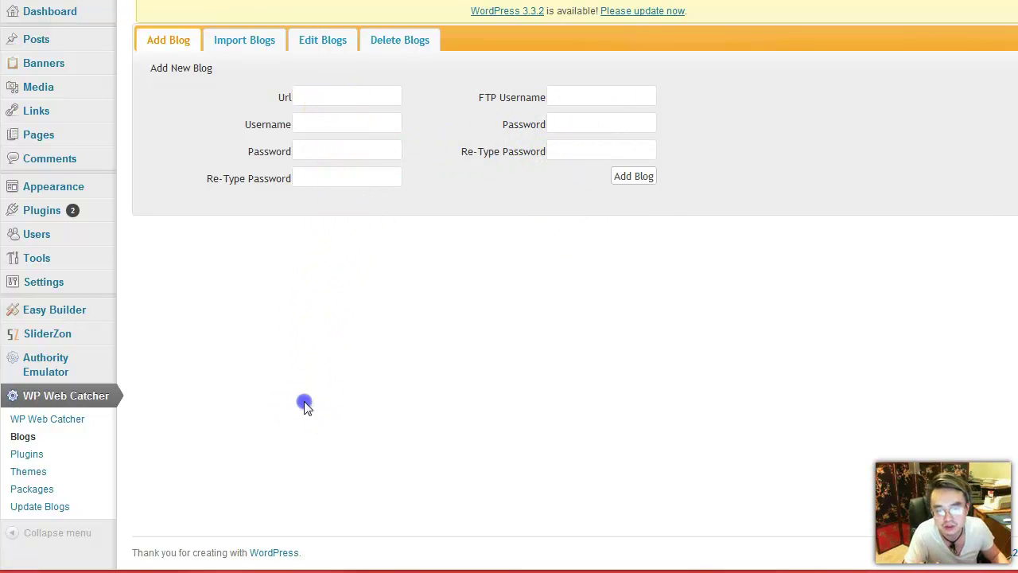
pyautogui.click(36, 455)
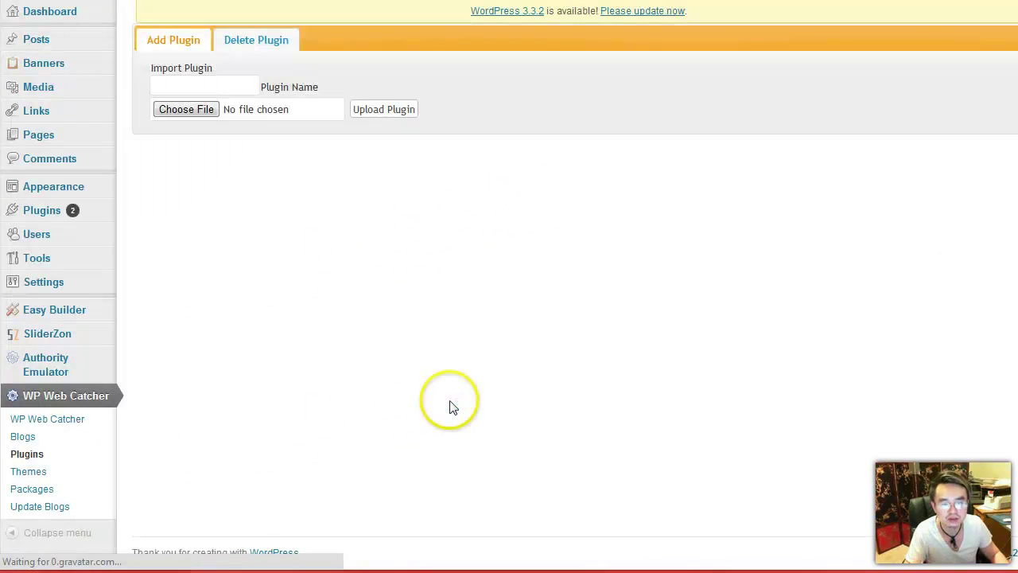
pyautogui.click(42, 474)
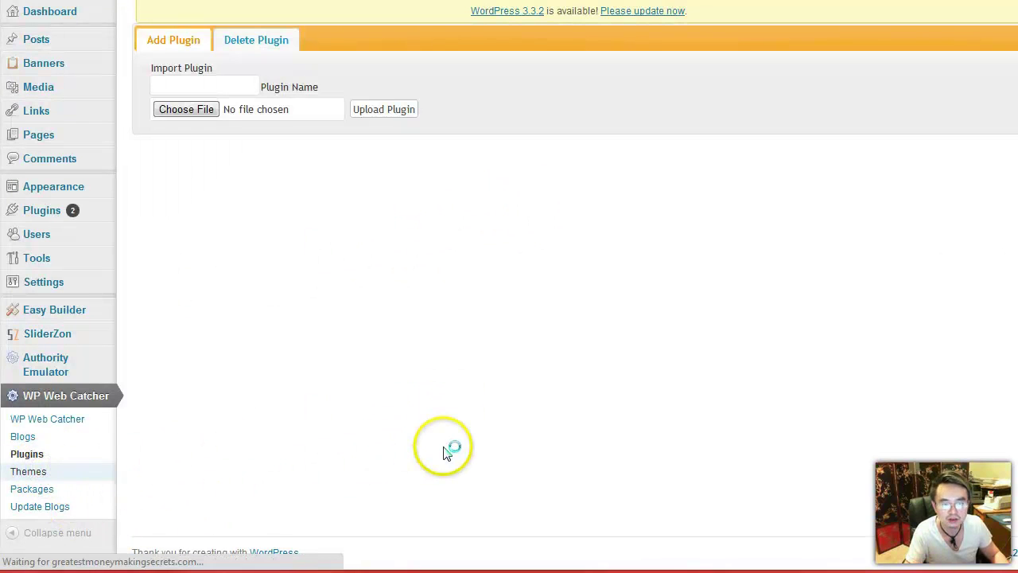
pyautogui.click(43, 489)
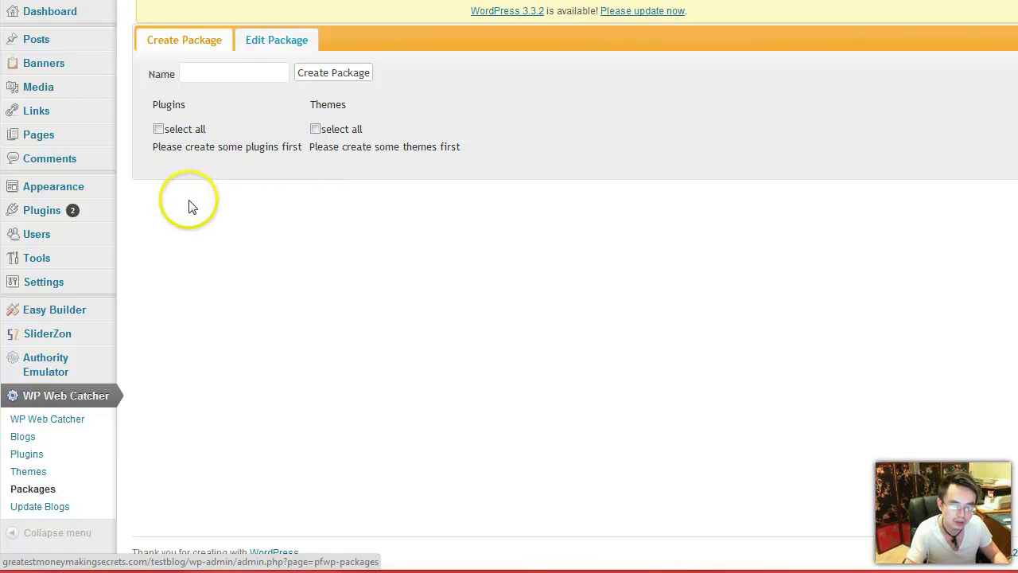
pyautogui.click(39, 507)
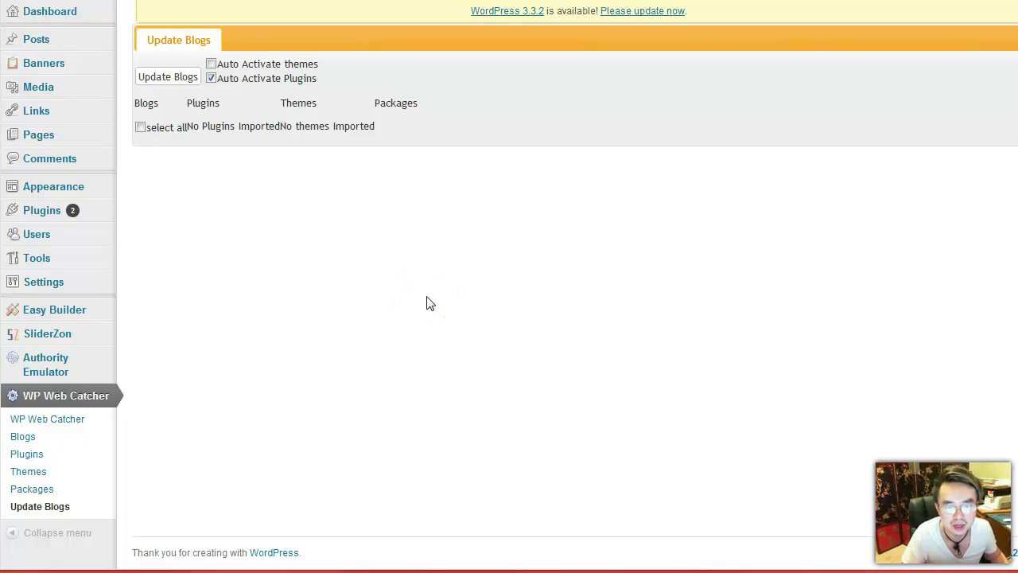
pyautogui.click(447, 188)
pyautogui.click(362, 260)
pyautogui.click(363, 304)
pyautogui.click(367, 307)
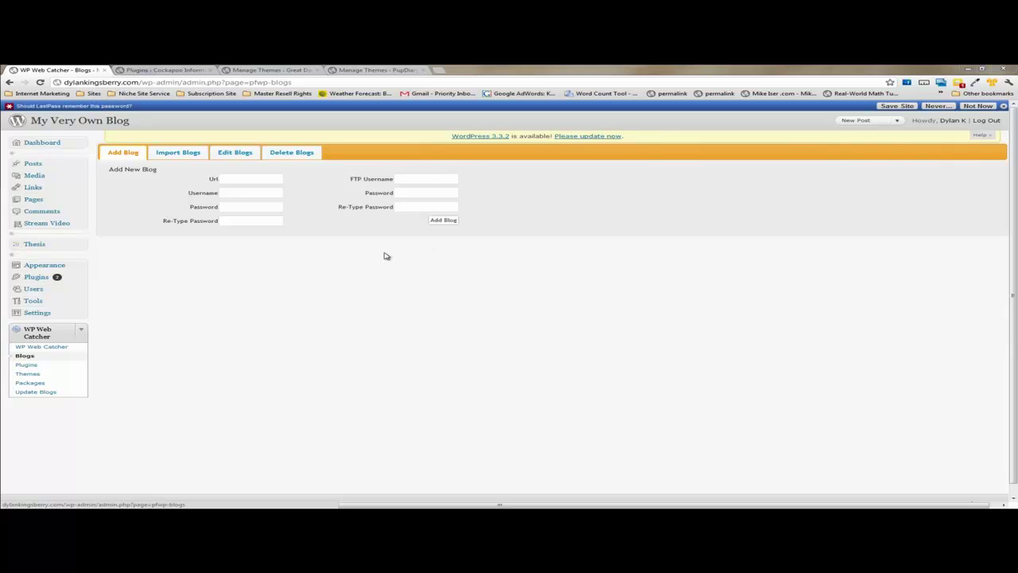
# - Show the Blogs page's Import Blogs tab with its file-upload form
pyautogui.click(180, 154)
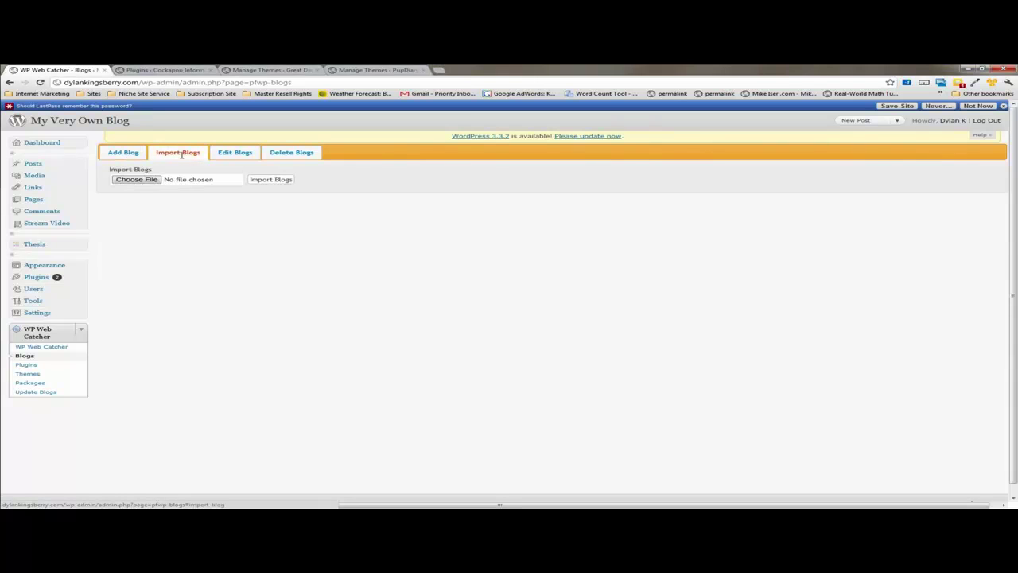
# - Look through the Blogs page's Edit Blog list of saved blogs and the Delete Blog tab
pyautogui.click(230, 152)
pyautogui.click(201, 179)
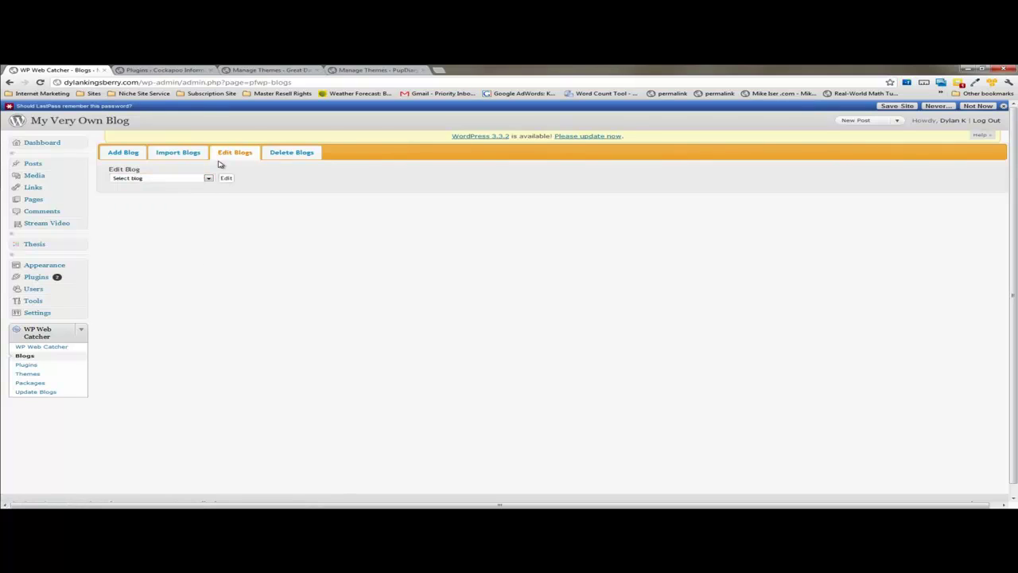
pyautogui.click(276, 155)
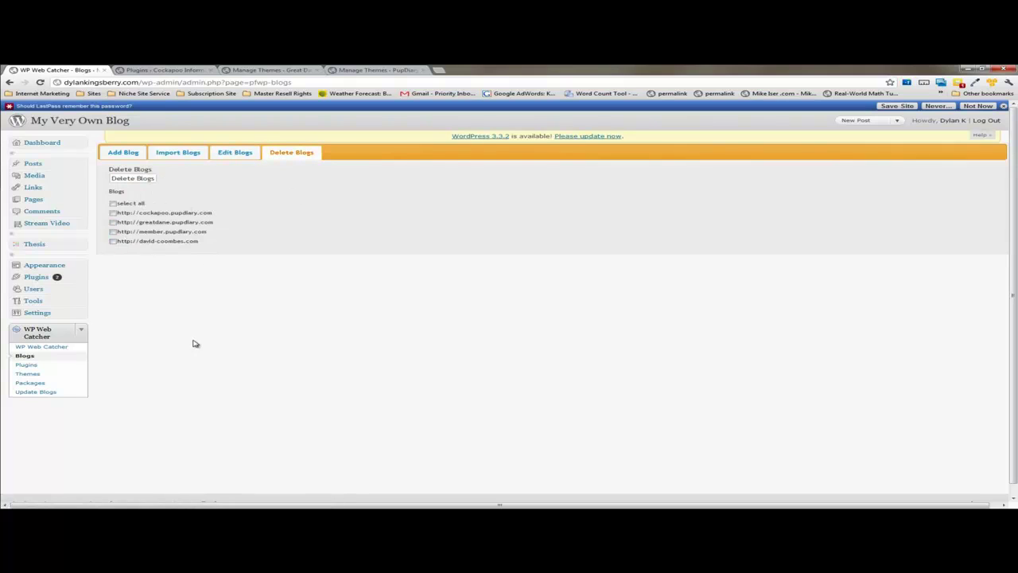
# - Check the Plugins page's name field and Delete Plugin tab, then move to the Themes page
pyautogui.click(26, 365)
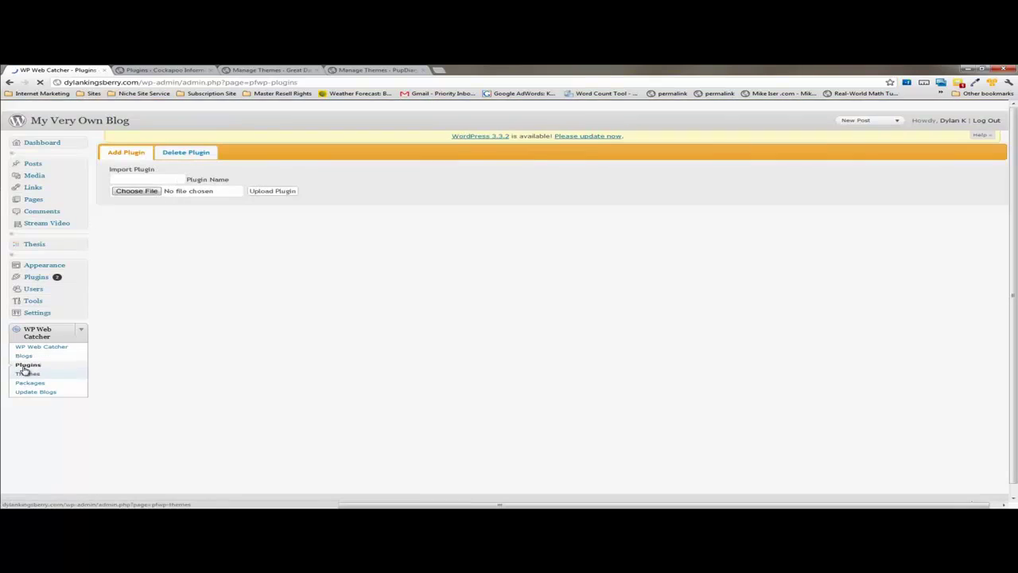
pyautogui.click(158, 181)
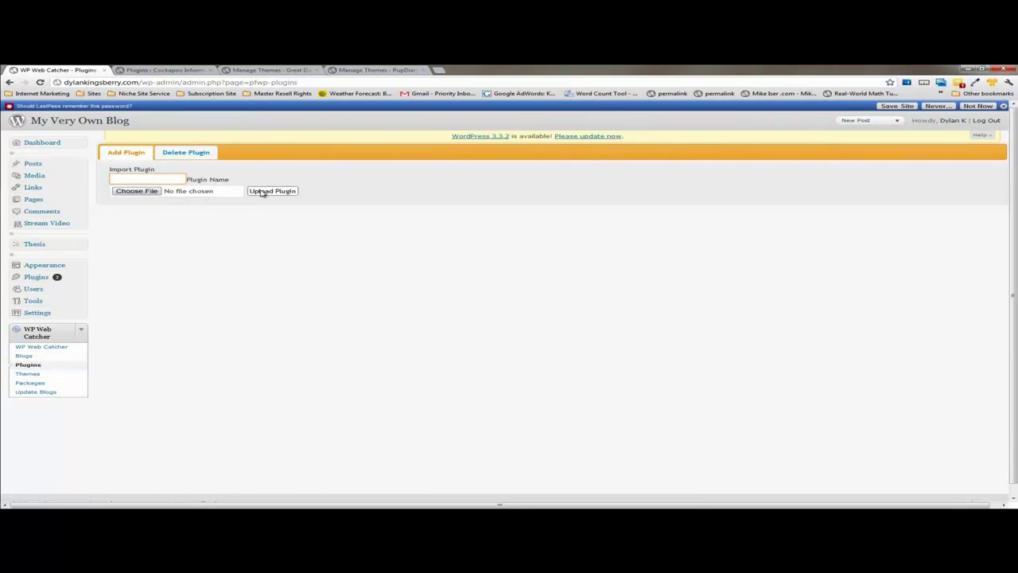
pyautogui.click(175, 153)
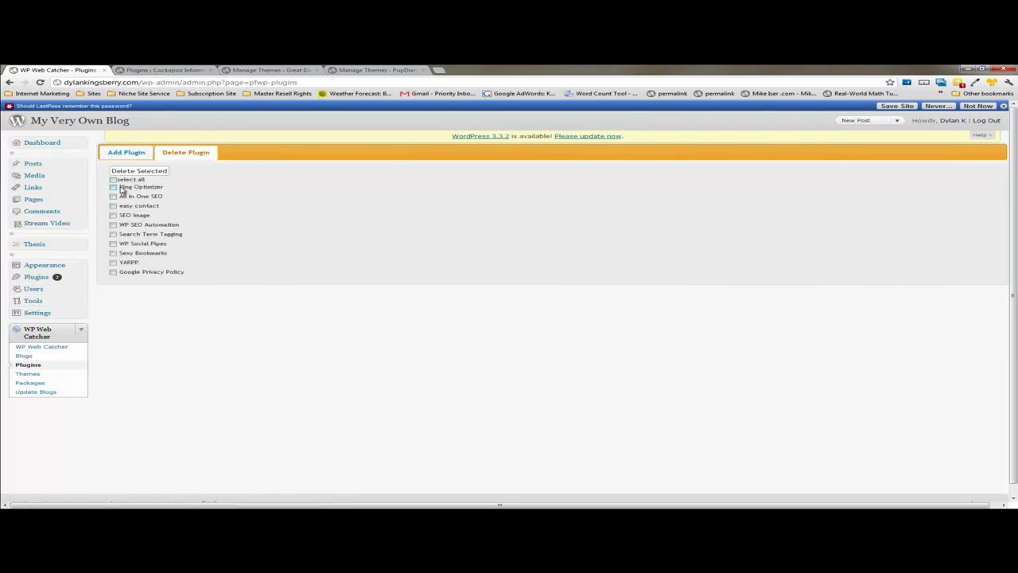
pyautogui.click(28, 374)
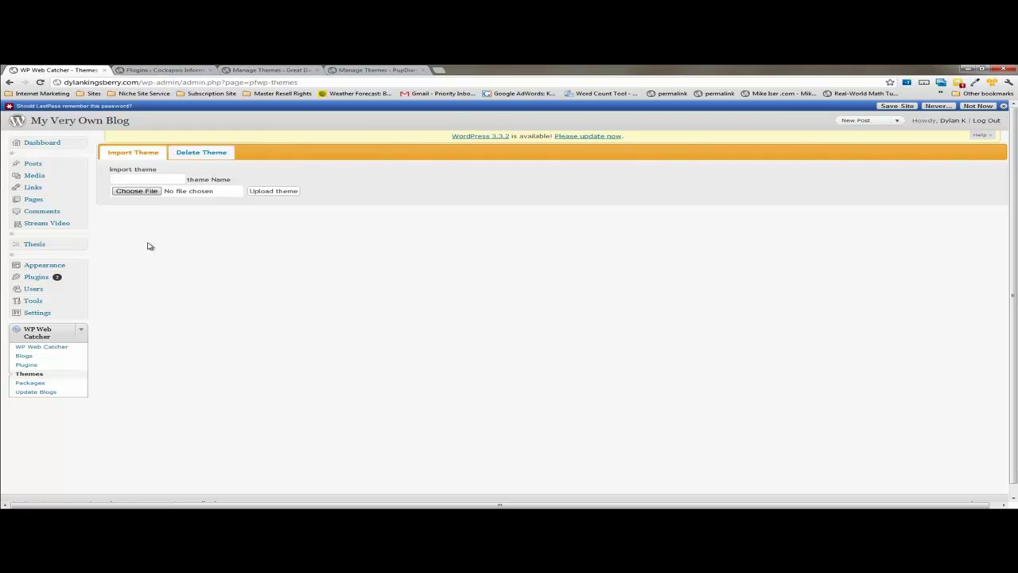
# - Browse the Themes page's name field and Delete Theme tab, then go to the Packages page
pyautogui.click(132, 179)
pyautogui.click(200, 155)
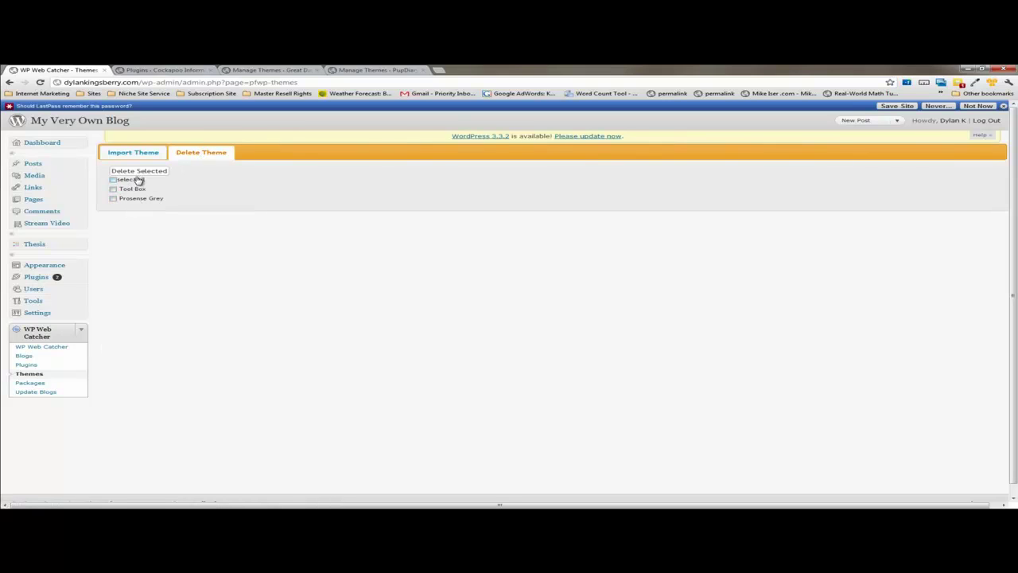
pyautogui.click(25, 387)
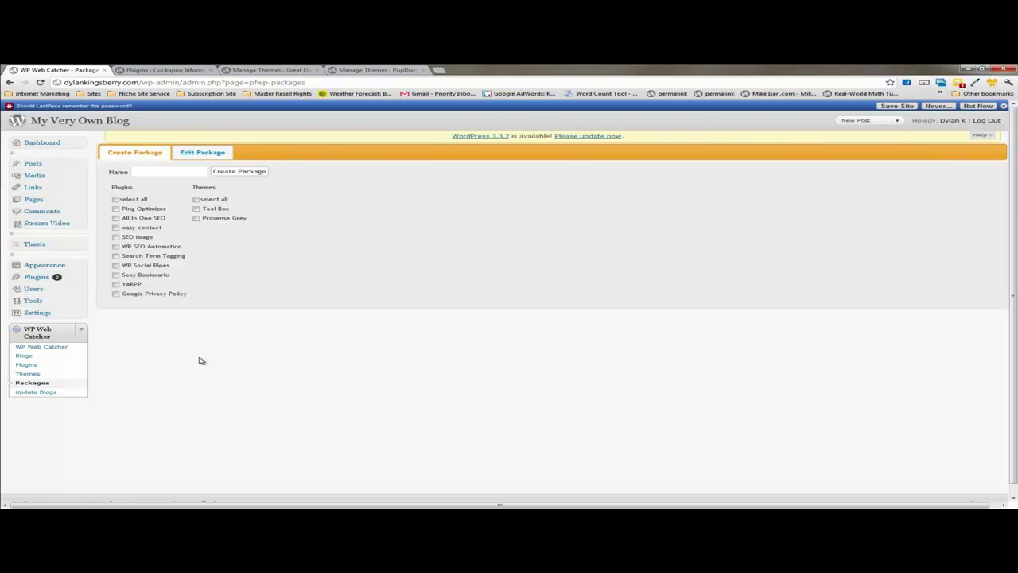
# - Tick all plugins and the Prosense Grey theme in the create-package form
pyautogui.click(115, 200)
pyautogui.click(196, 218)
pyautogui.click(167, 172)
# - Inspect the Edit Package saved-package list without choosing one, then open Update Blogs
pyautogui.click(188, 152)
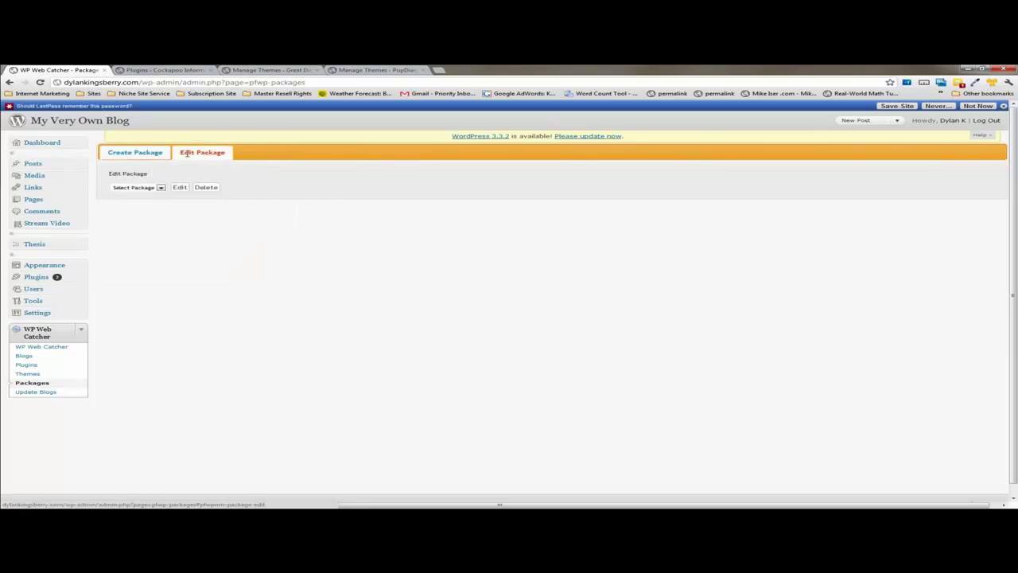
pyautogui.click(151, 189)
pyautogui.click(122, 233)
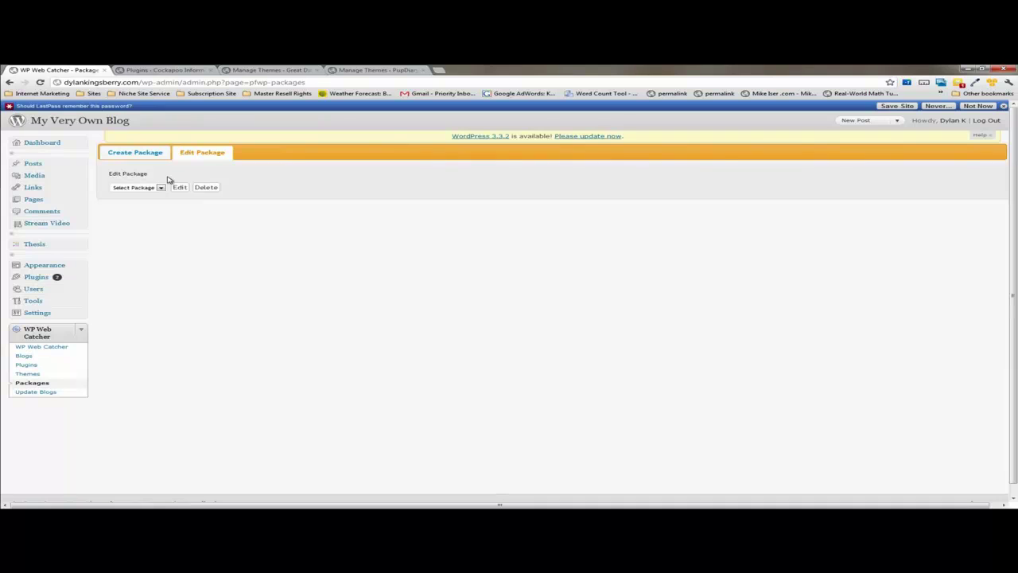
pyautogui.click(36, 391)
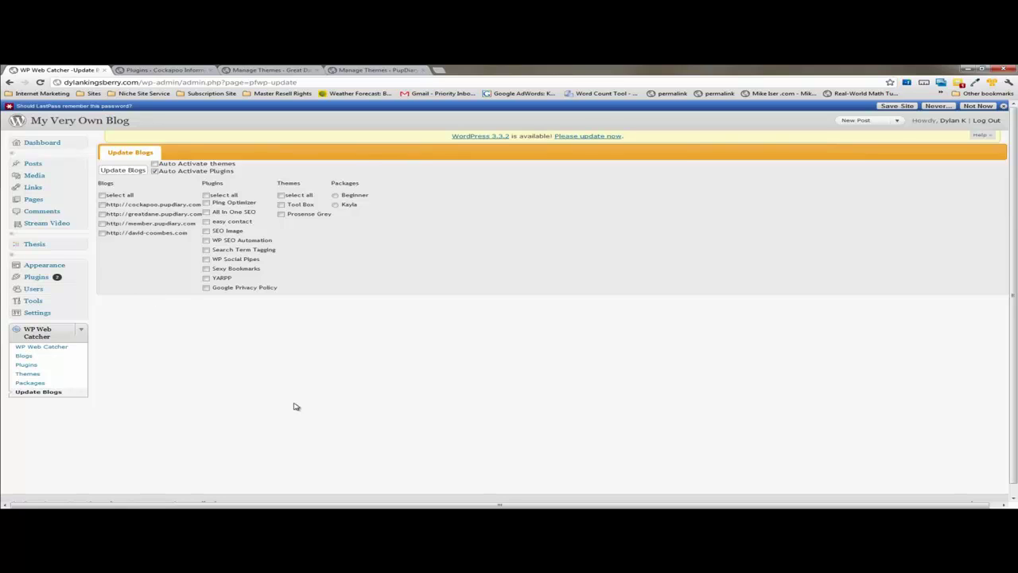
pyautogui.click(154, 72)
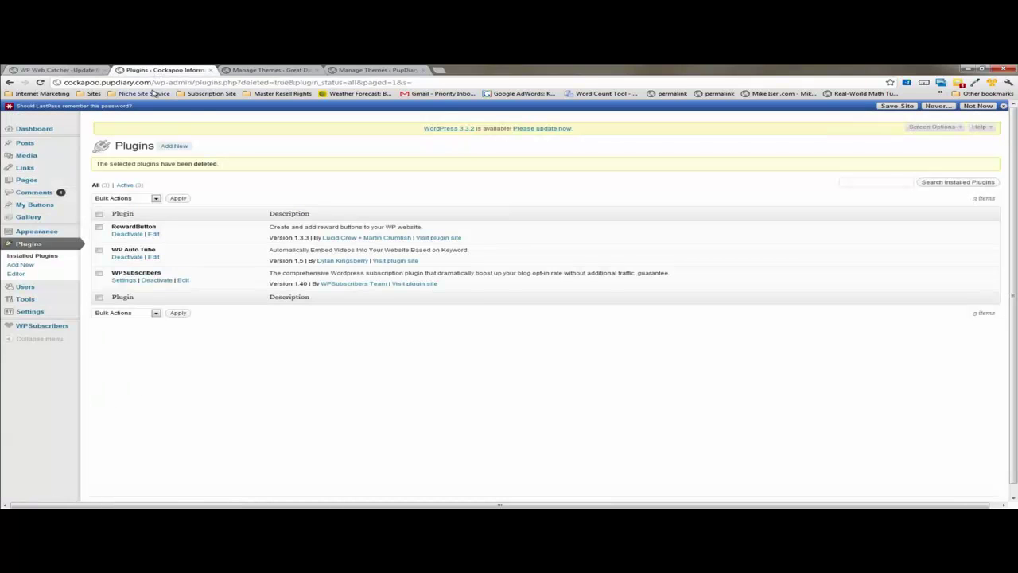
pyautogui.click(1003, 106)
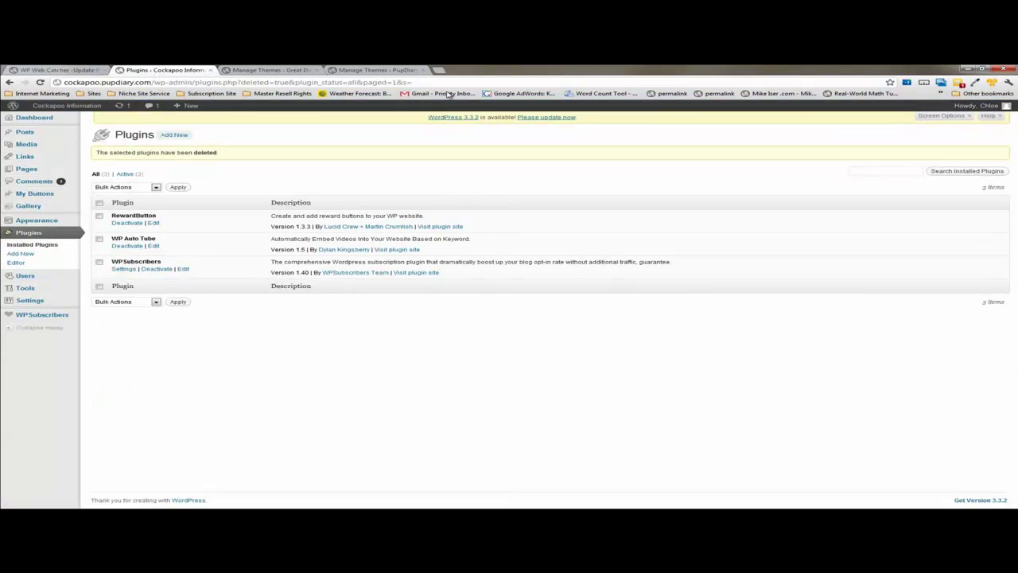
pyautogui.click(277, 72)
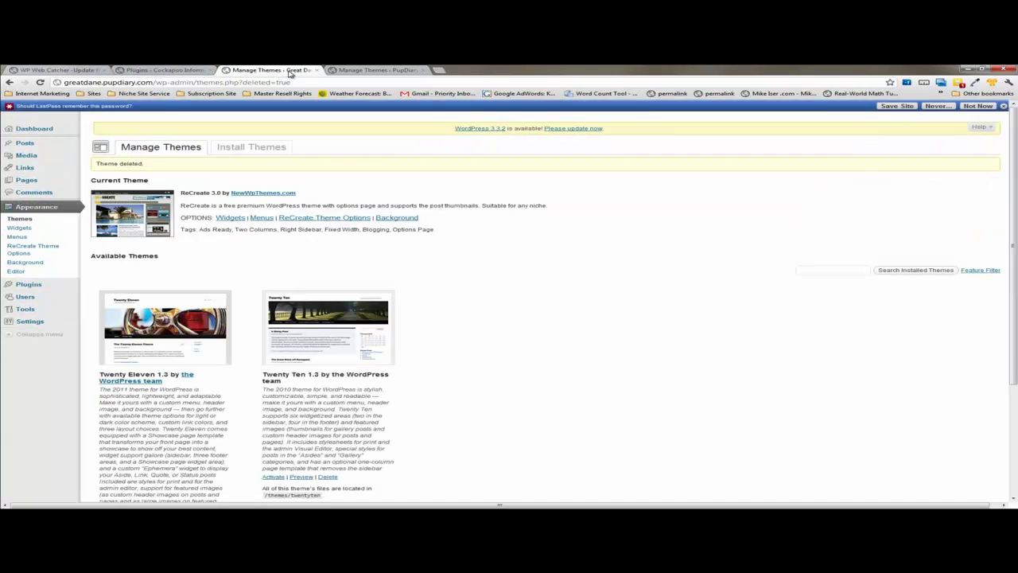
pyautogui.click(1002, 106)
pyautogui.click(373, 71)
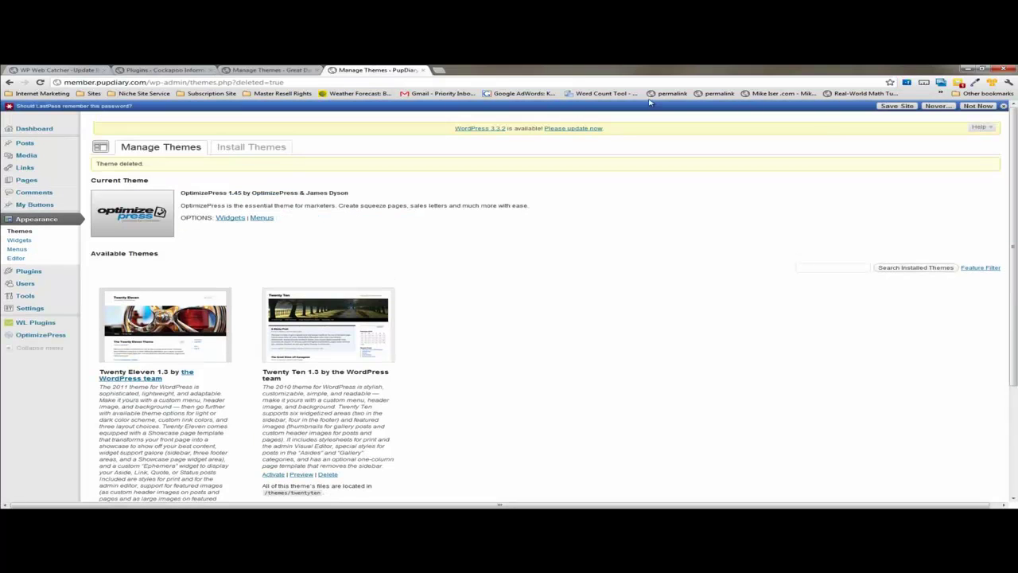
pyautogui.click(1003, 106)
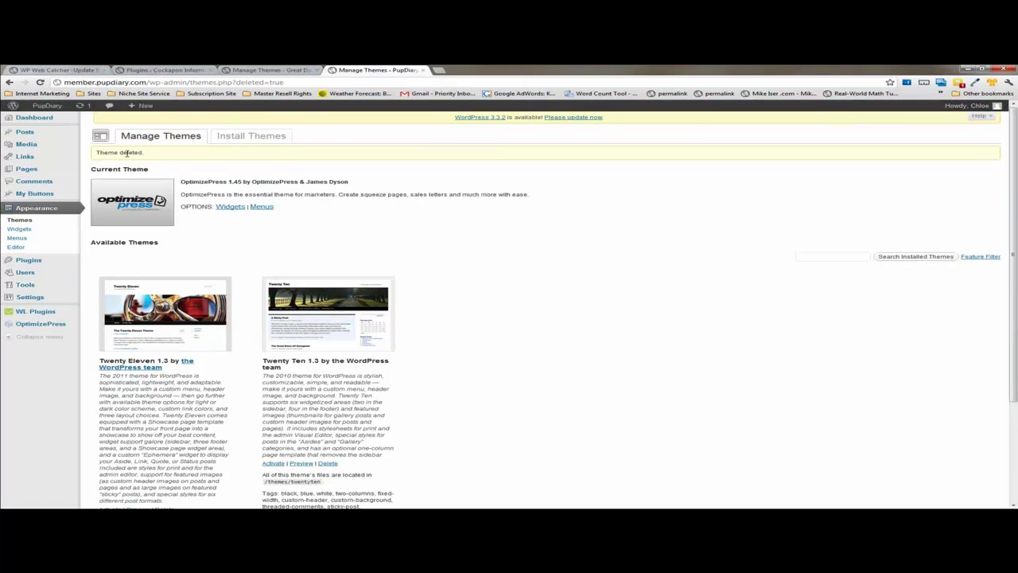
pyautogui.click(264, 70)
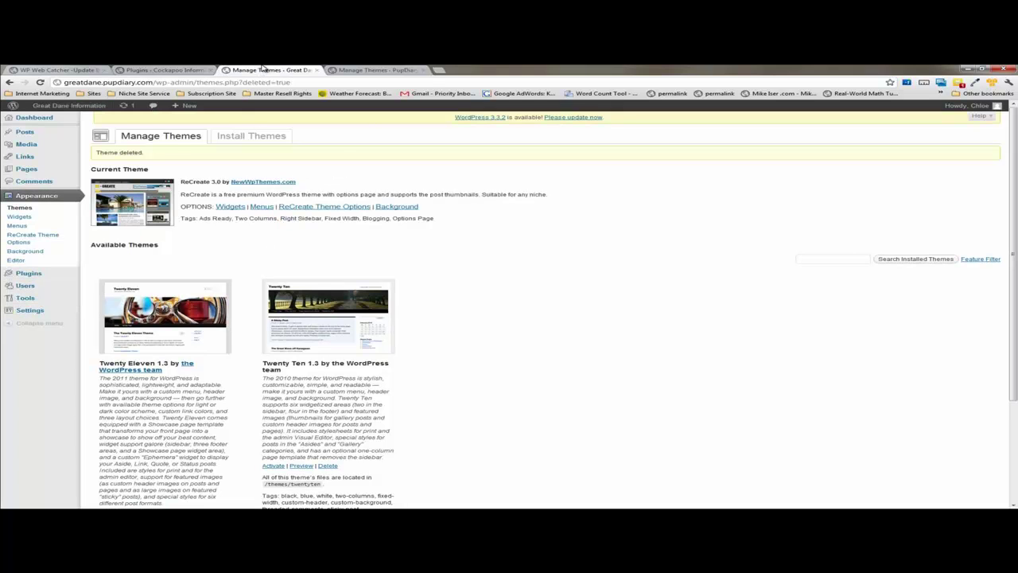
pyautogui.click(177, 71)
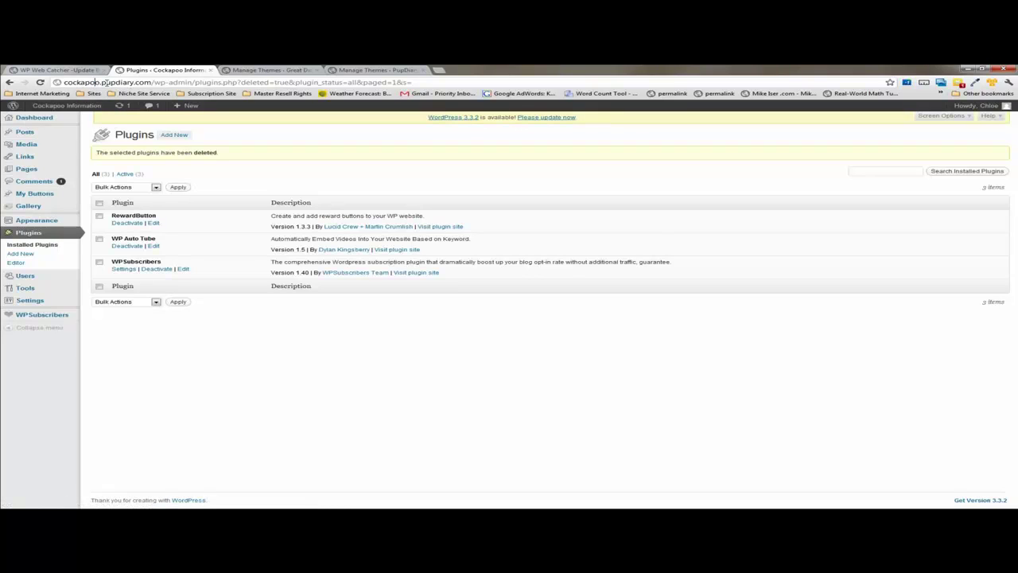
pyautogui.click(232, 70)
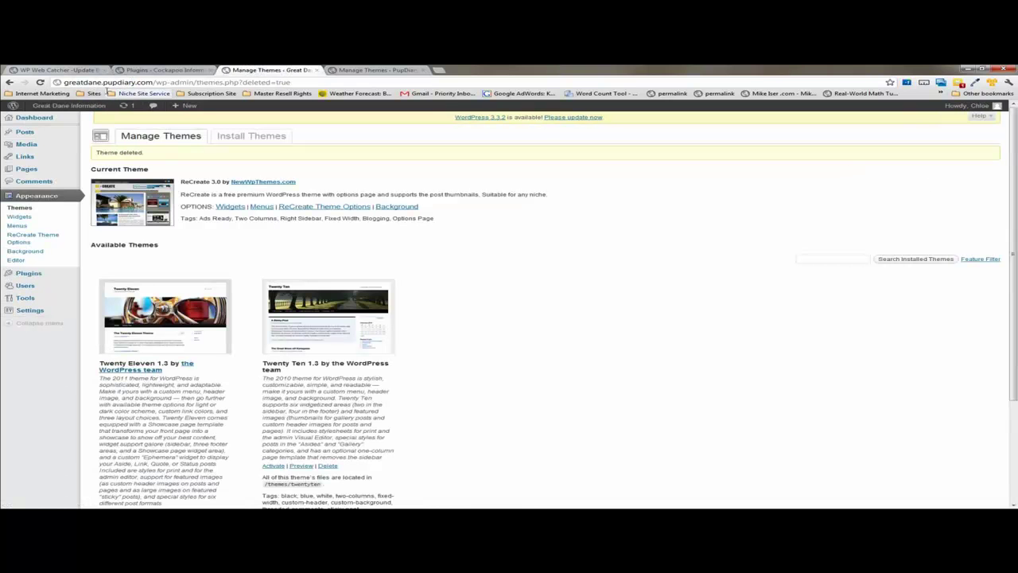
pyautogui.click(368, 75)
pyautogui.moveTo(69, 82); pyautogui.dragTo(127, 82)
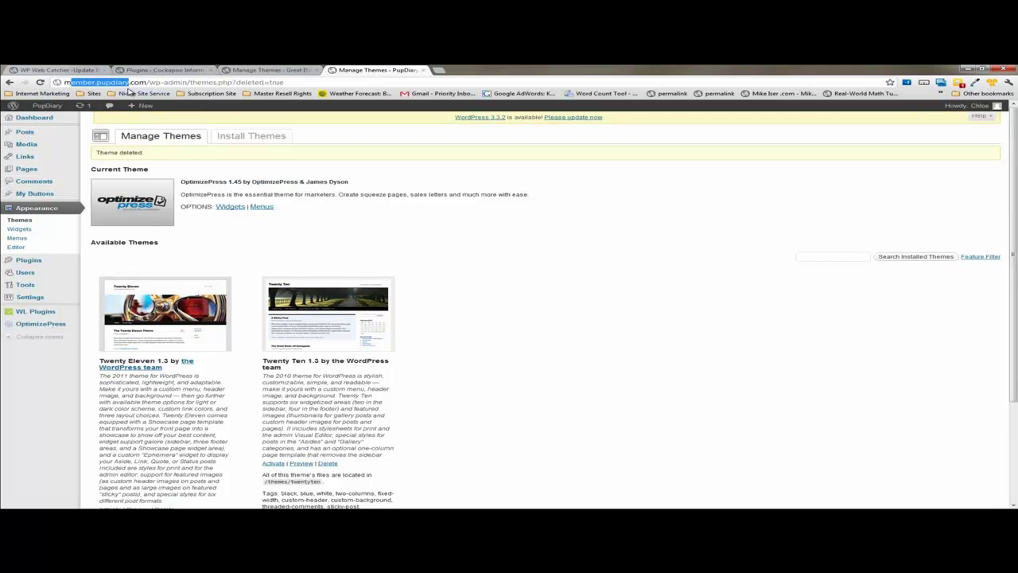
pyautogui.click(127, 93)
pyautogui.click(79, 70)
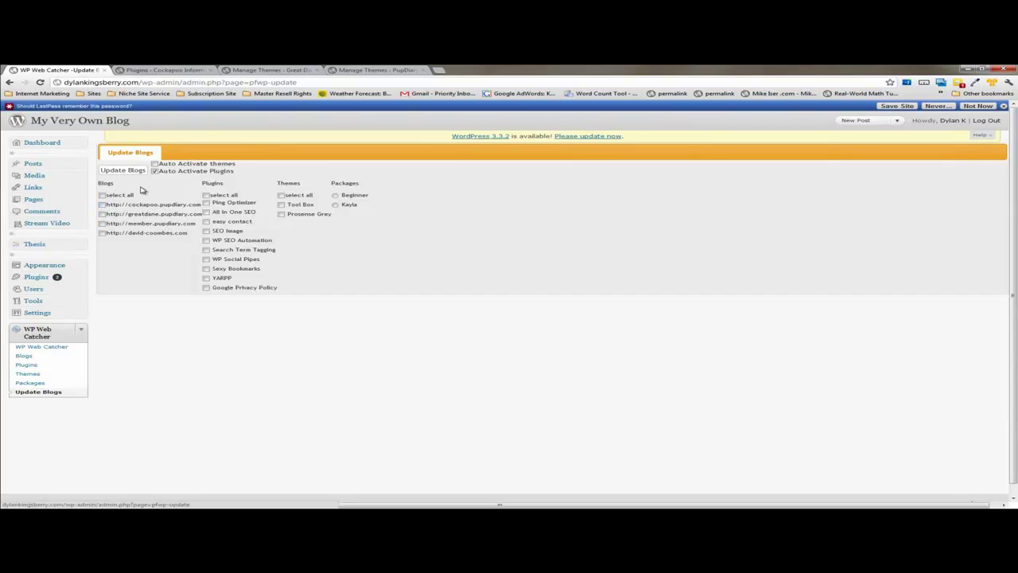
# - Tick the cockapoo, greatdane and member blogs, all ten plugins and both themes, leaving auto-activation off
pyautogui.click(159, 70)
pyautogui.click(103, 70)
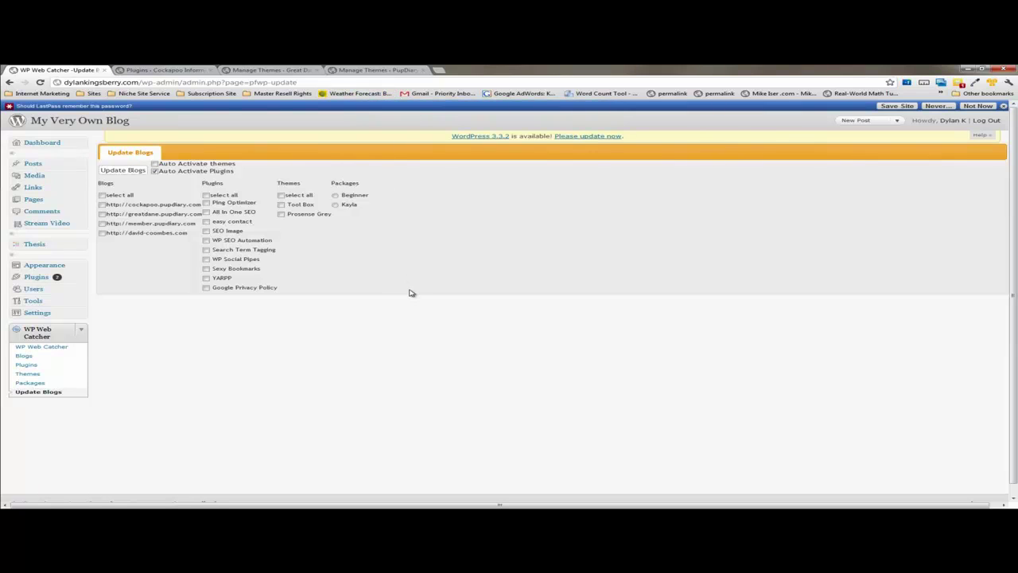
pyautogui.click(124, 206)
pyautogui.click(216, 196)
pyautogui.click(292, 196)
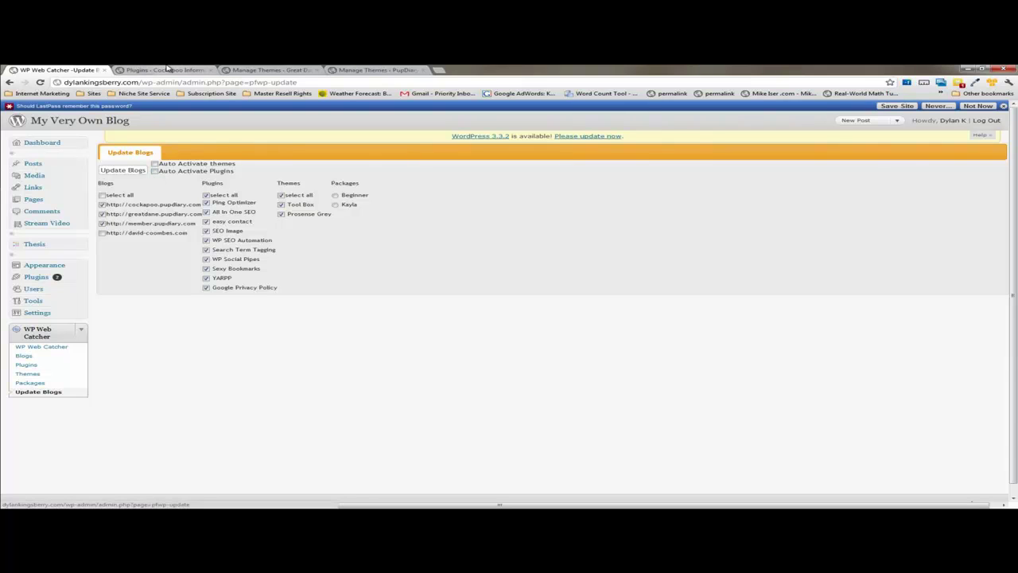
# - Reload the Cockapoo blog's plugins list to check what is currently installed
pyautogui.click(133, 69)
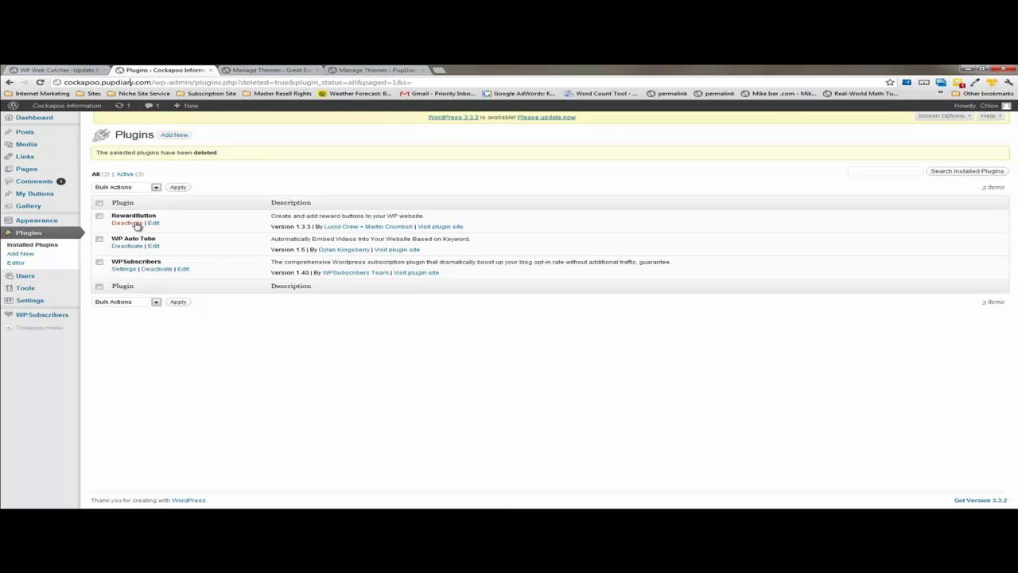
pyautogui.click(239, 70)
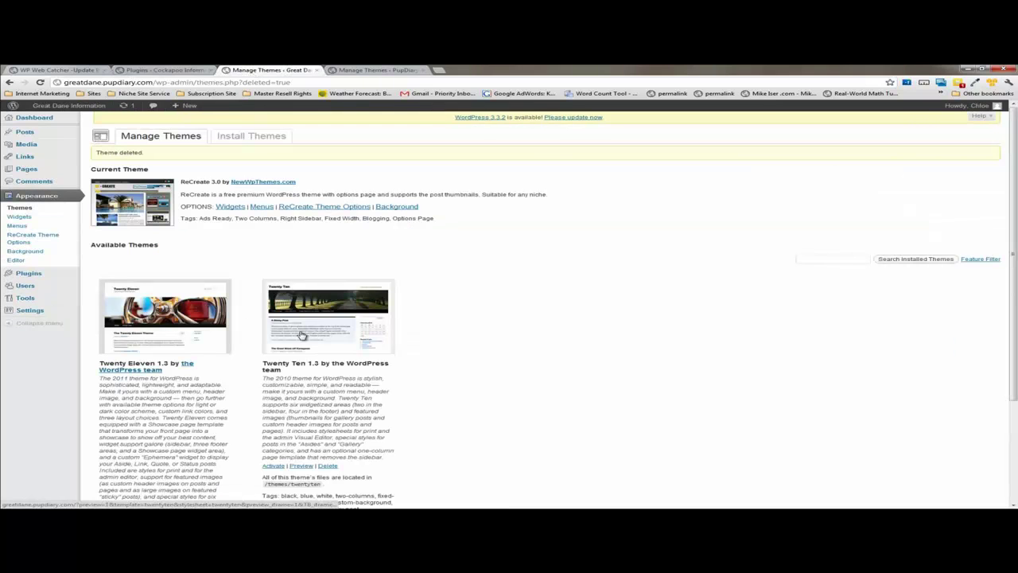
pyautogui.click(182, 70)
pyautogui.rightClick(233, 253)
pyautogui.click(266, 283)
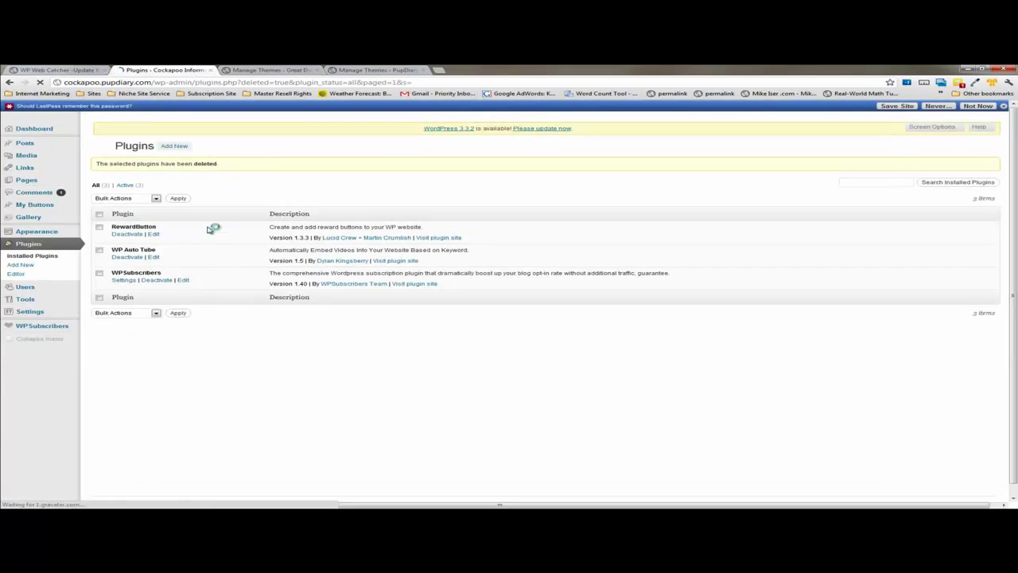
# - Review the Great Dane and member blogs' themes and plugins, then return to Update Blogs
pyautogui.click(271, 70)
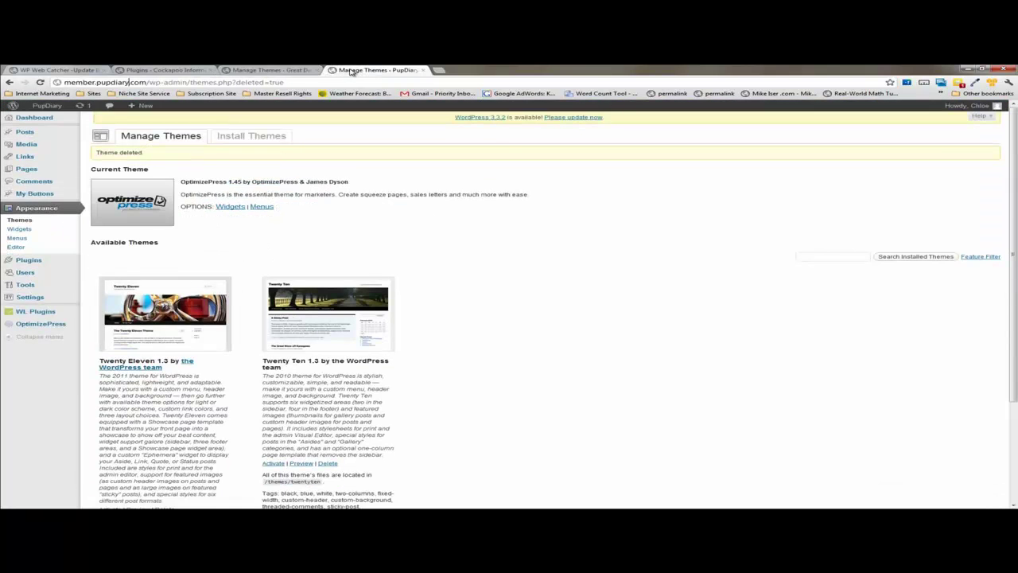
pyautogui.rightClick(235, 253)
pyautogui.click(267, 276)
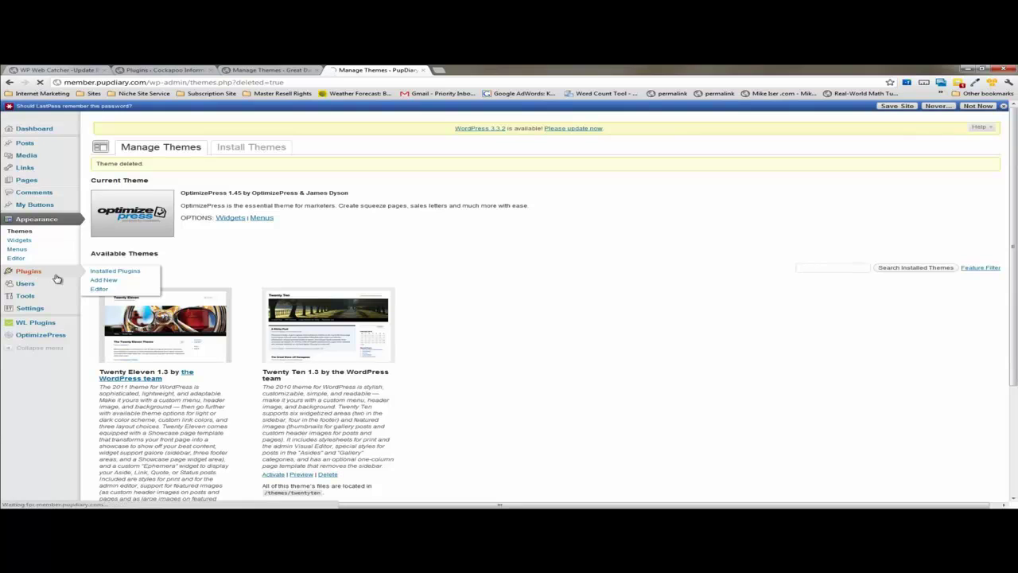
pyautogui.click(104, 280)
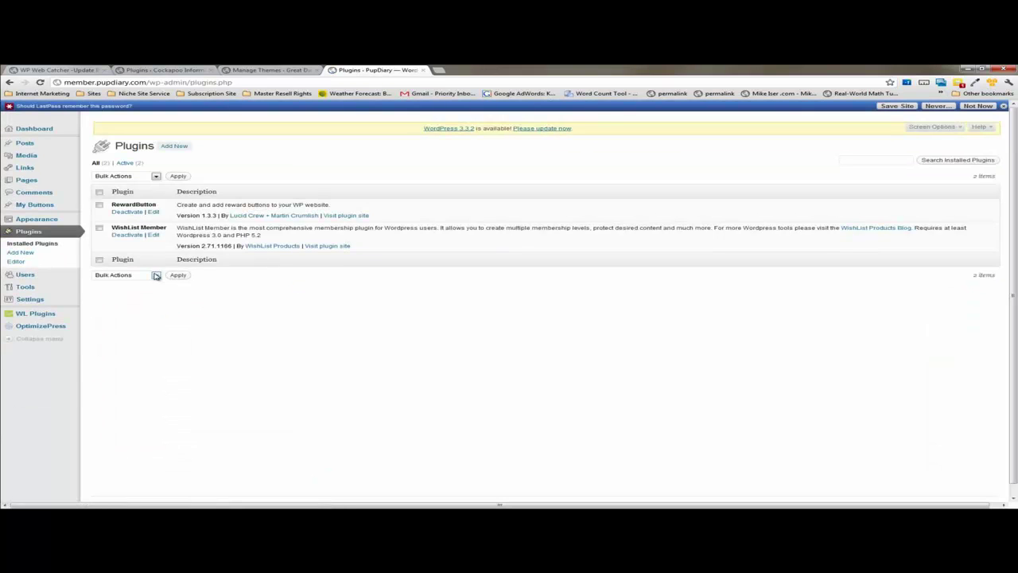
pyautogui.click(270, 71)
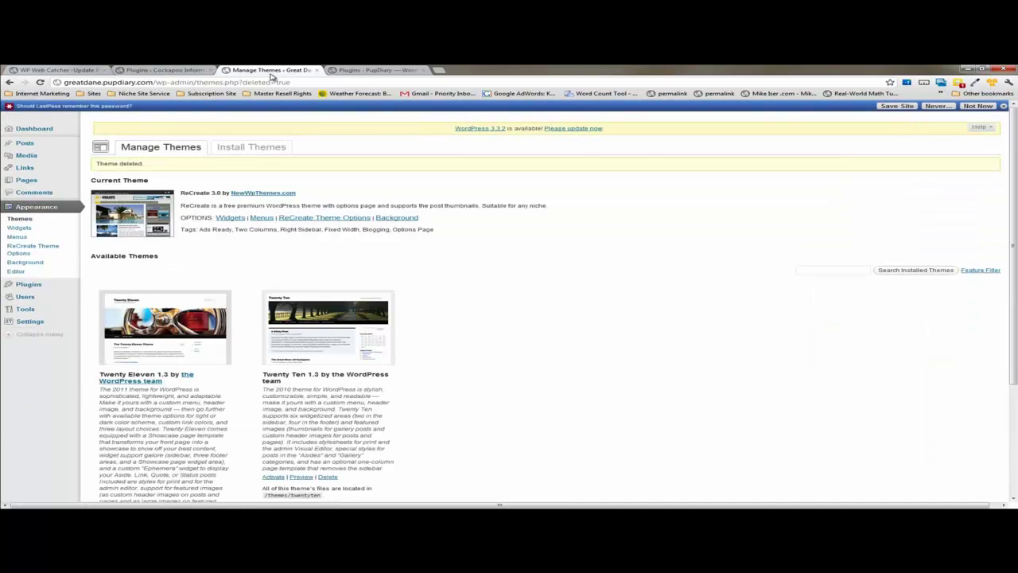
pyautogui.click(24, 285)
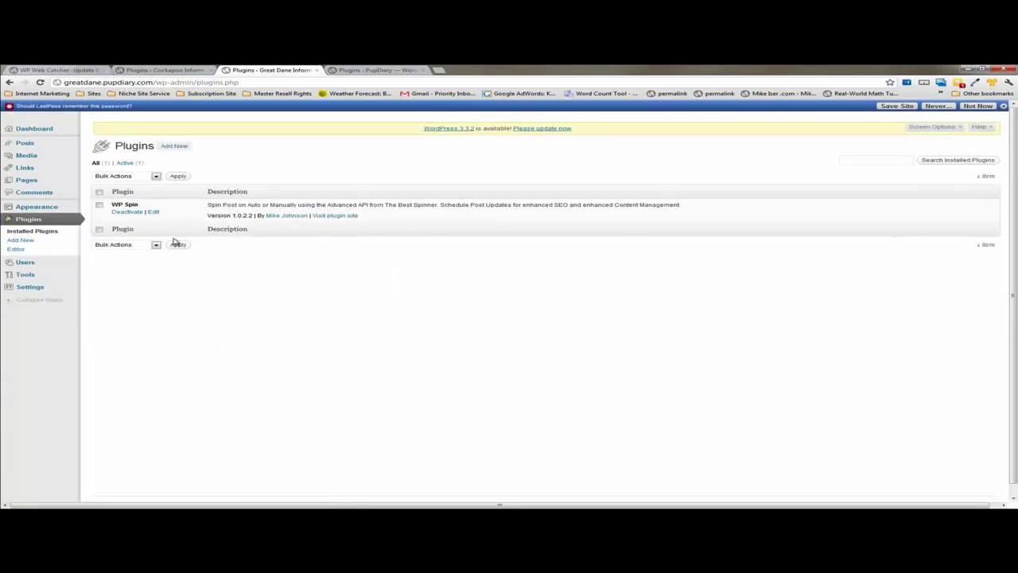
pyautogui.click(62, 70)
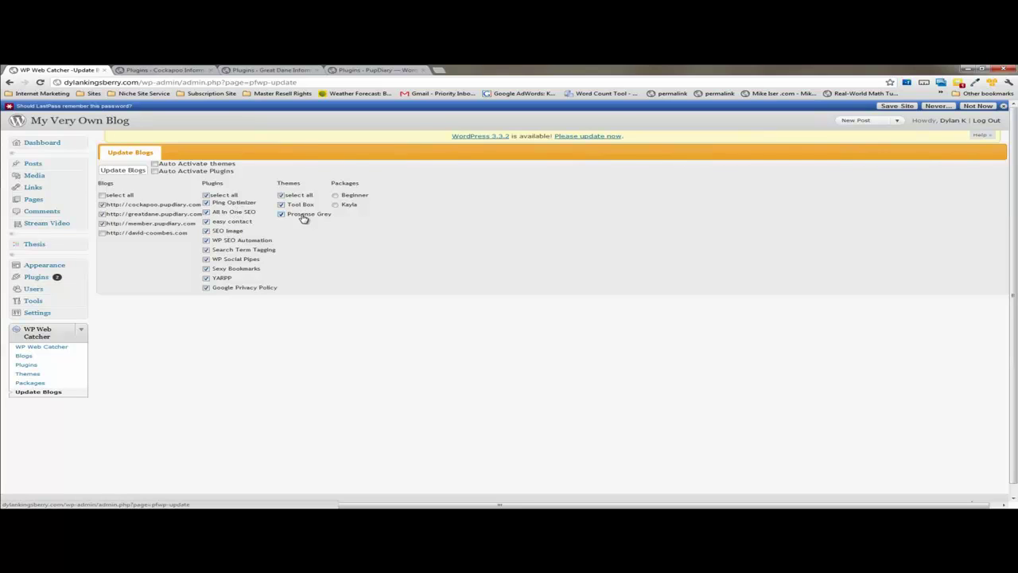
# - Push the ten plugins and two themes to the three pupdiary blogs and let the log finish
pyautogui.click(126, 171)
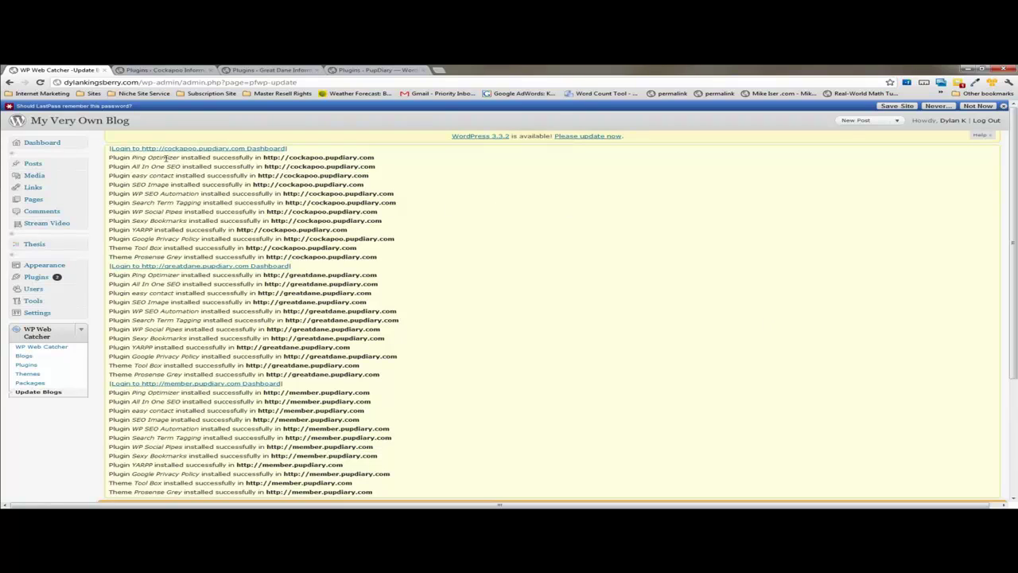
# - Review the success log, highlighting the cockapoo plugin, Theme Tool Box and member blog lines
pyautogui.moveTo(125, 158); pyautogui.dragTo(388, 255)
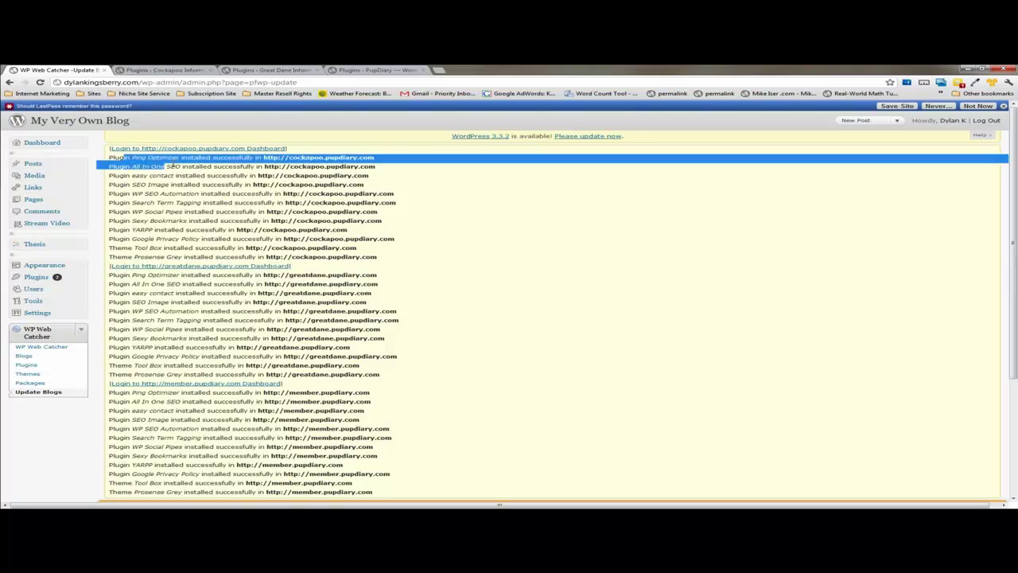
pyautogui.click(388, 255)
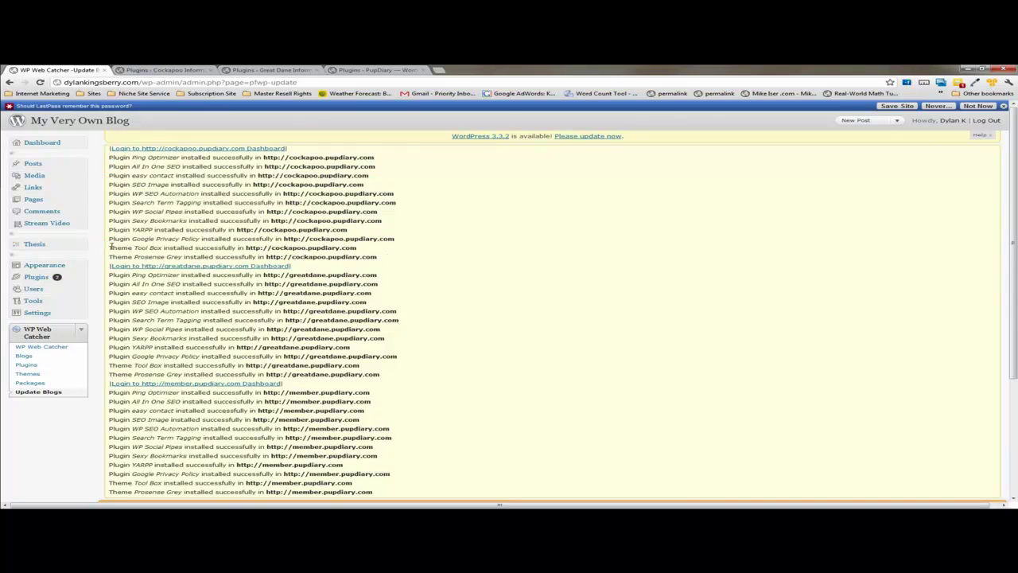
pyautogui.moveTo(111, 248); pyautogui.dragTo(380, 256)
pyautogui.click(386, 258)
pyautogui.scroll(-3, 382, 256)
pyautogui.moveTo(374, 324); pyautogui.dragTo(360, 231)
pyautogui.click(363, 298)
pyautogui.scroll(3, 415, 324)
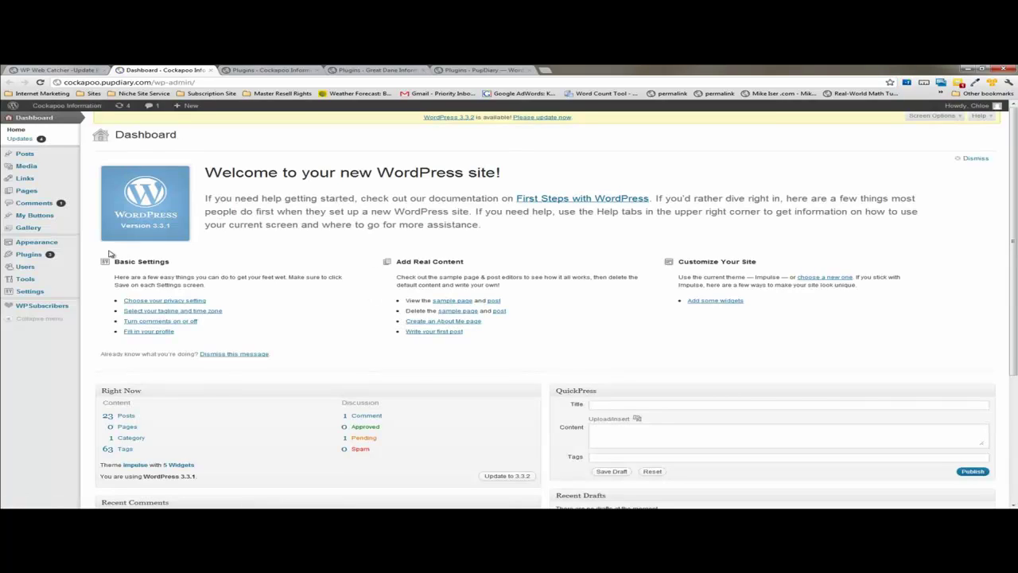
# - Reload the Cockapoo blog's plugin list, then check its themes for ProSense-Grey
pyautogui.middleClick(154, 70)
pyautogui.click(153, 70)
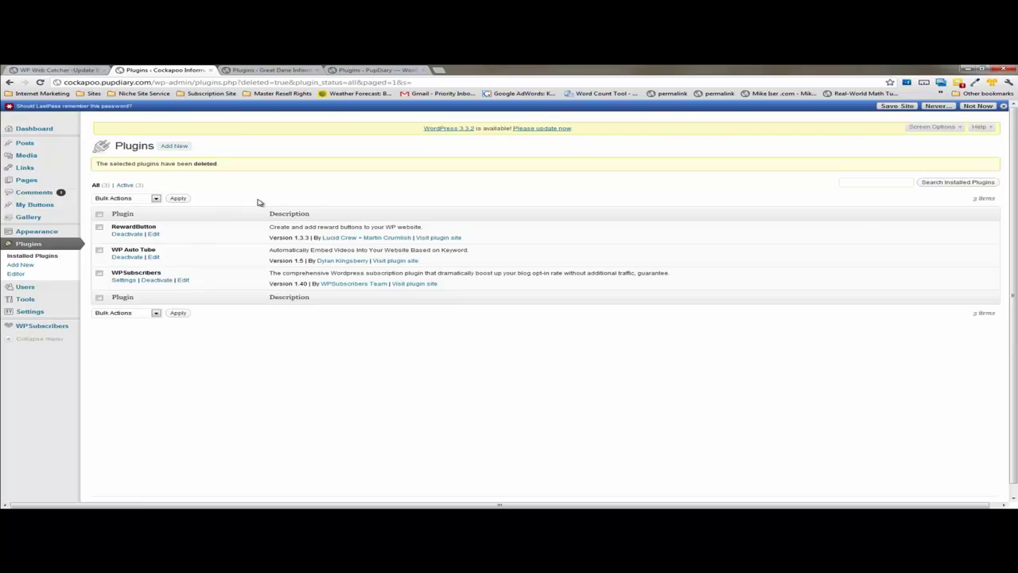
pyautogui.rightClick(233, 191)
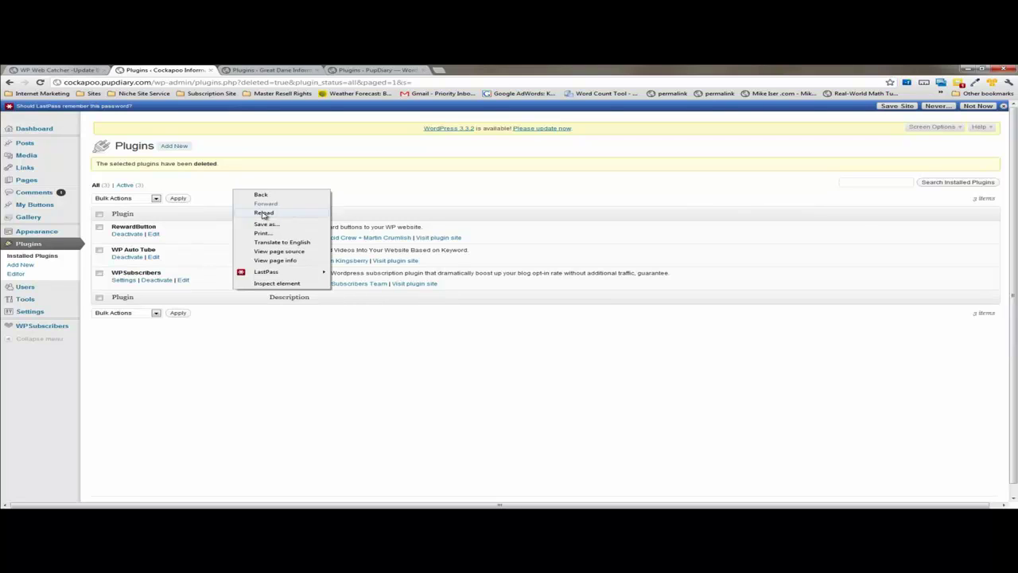
pyautogui.click(264, 213)
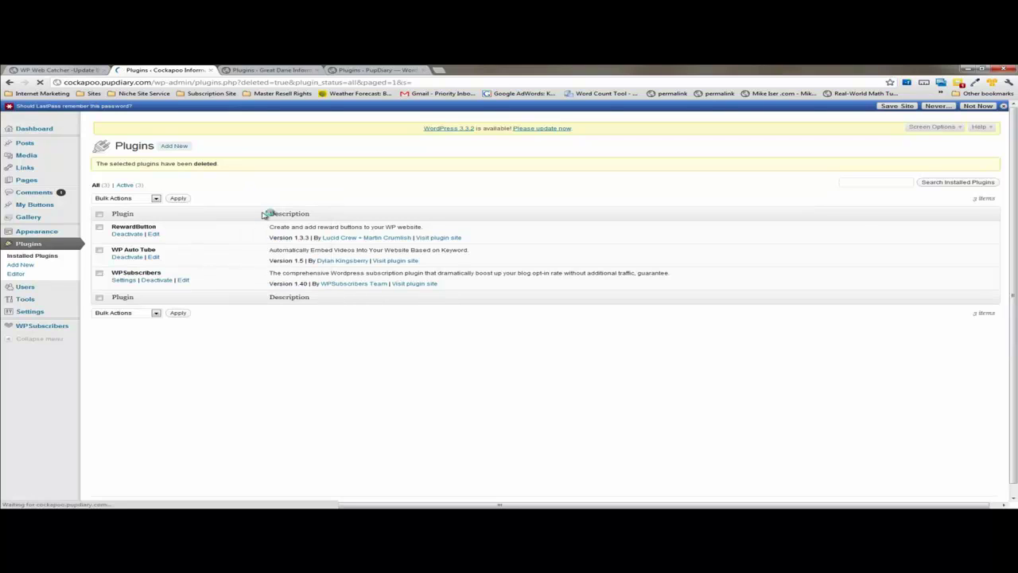
pyautogui.scroll(-4, 264, 214)
pyautogui.scroll(3, 264, 214)
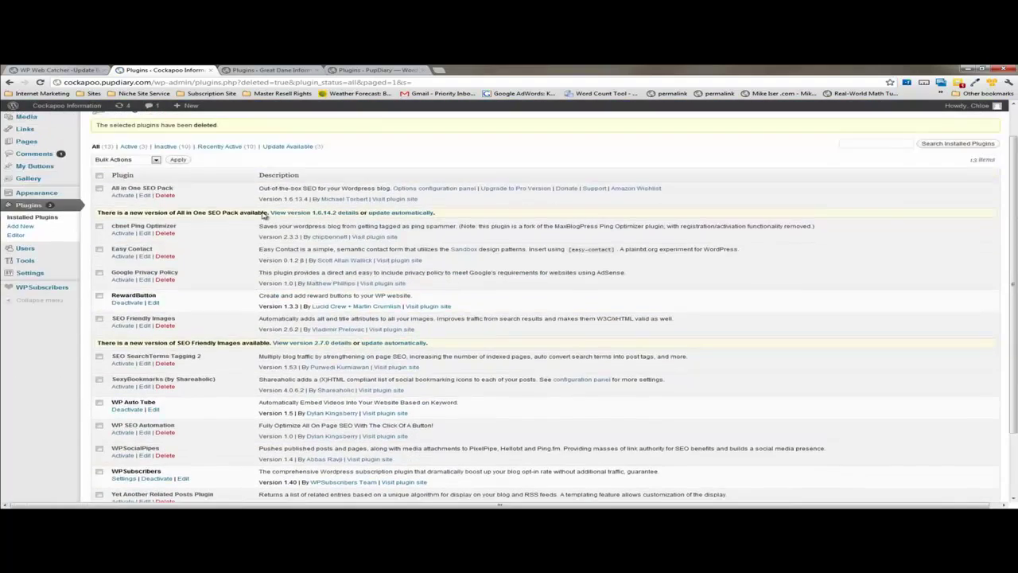
pyautogui.scroll(1, 264, 213)
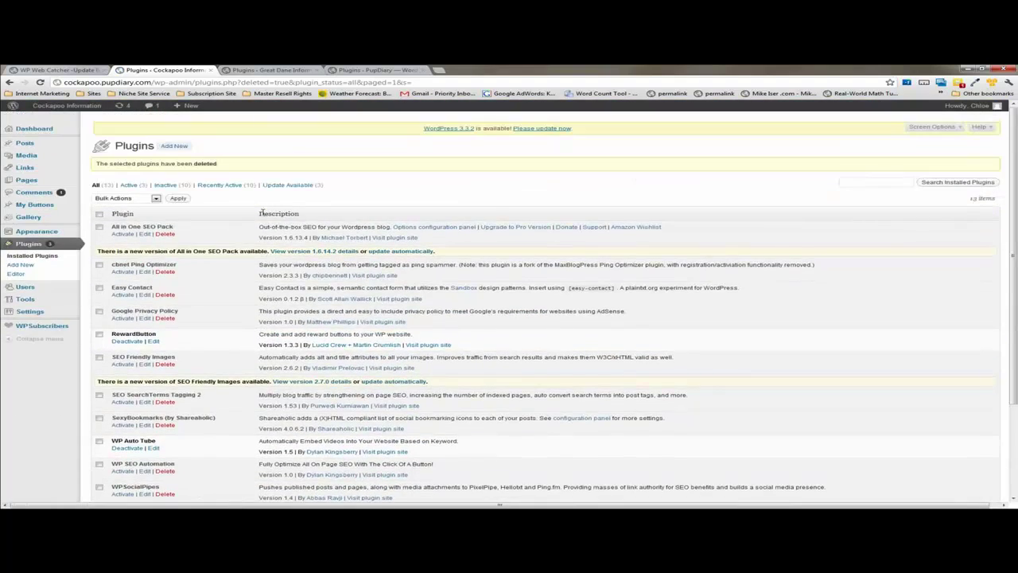
pyautogui.click(116, 188)
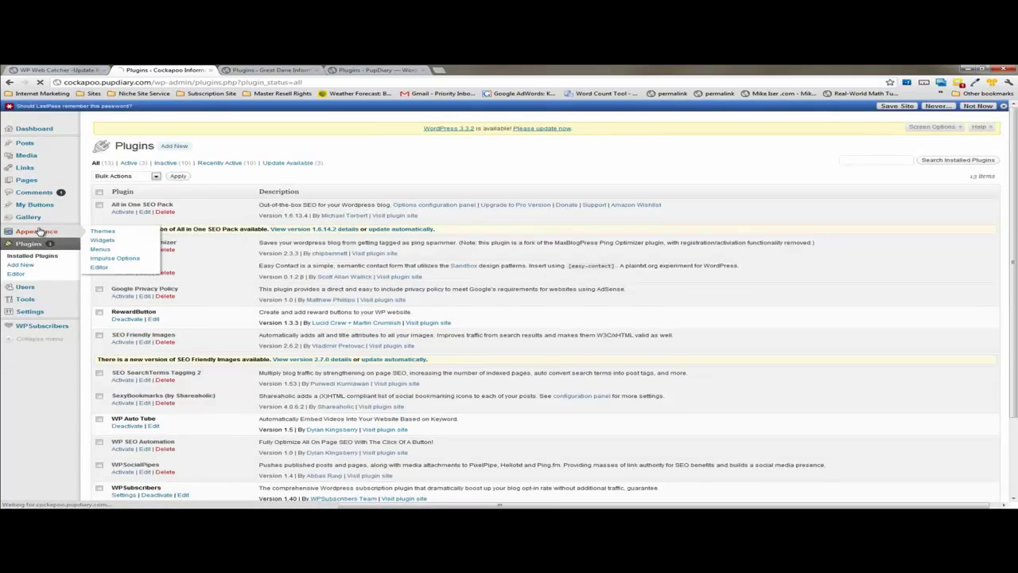
pyautogui.click(40, 231)
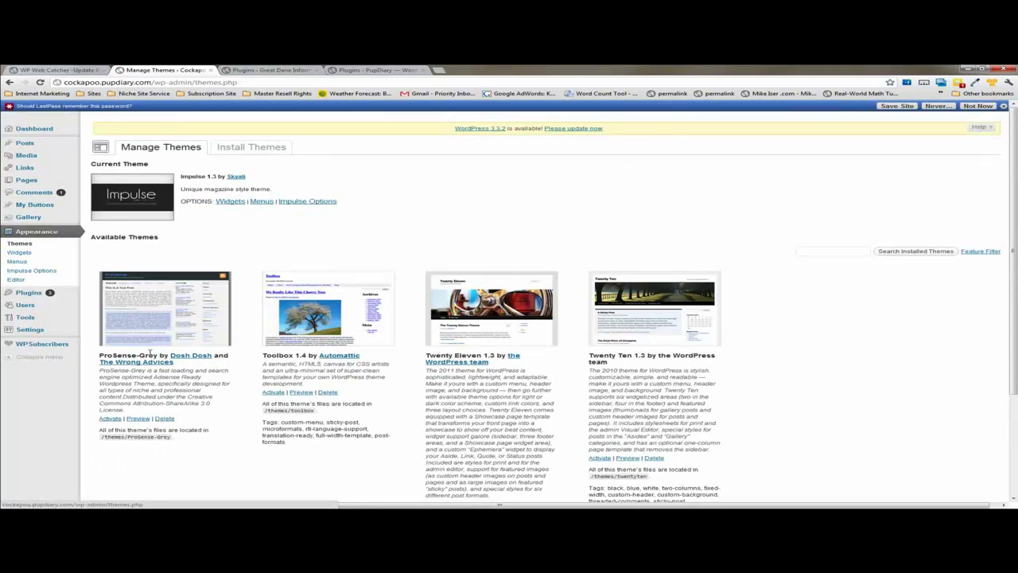
pyautogui.doubleClick(149, 355)
# - Reload the Great Dane blog's plugin list and view its installed themes
pyautogui.click(306, 70)
pyautogui.rightClick(255, 267)
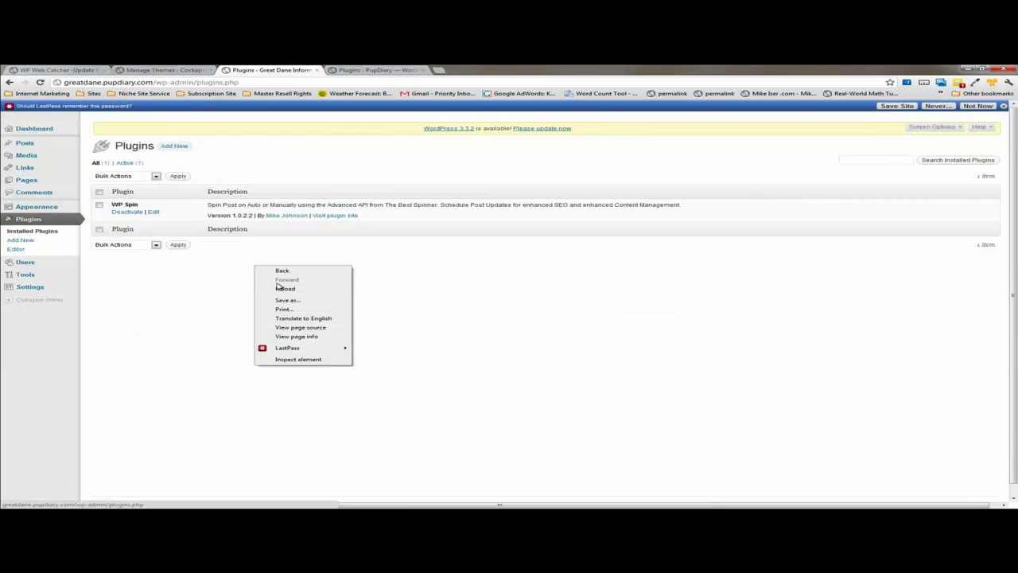
pyautogui.click(280, 288)
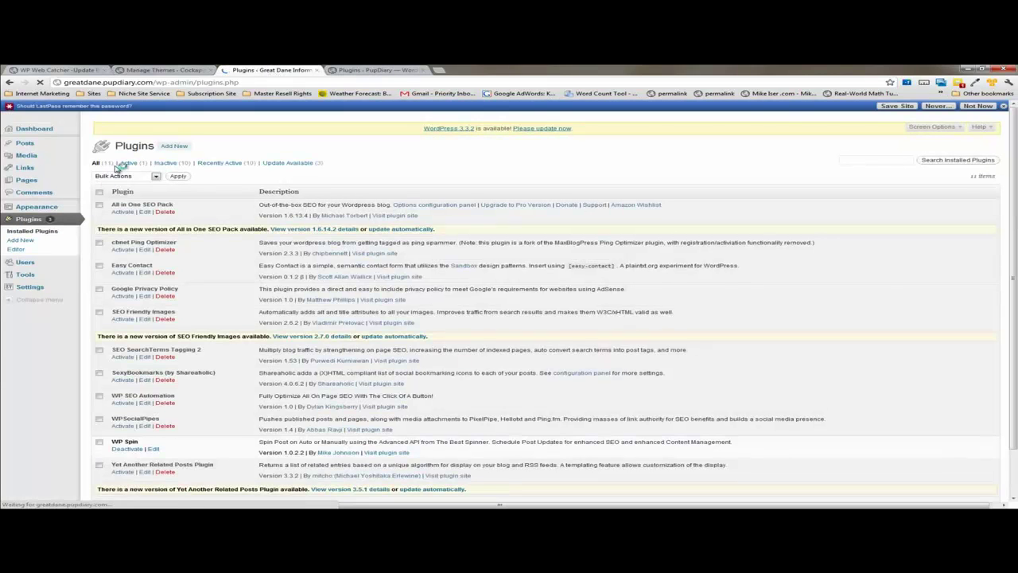
pyautogui.click(36, 209)
# - Reload the member blog's plugins and view its themes, then return to Update Blogs
pyautogui.hotkey('ctrl', 'Tab')
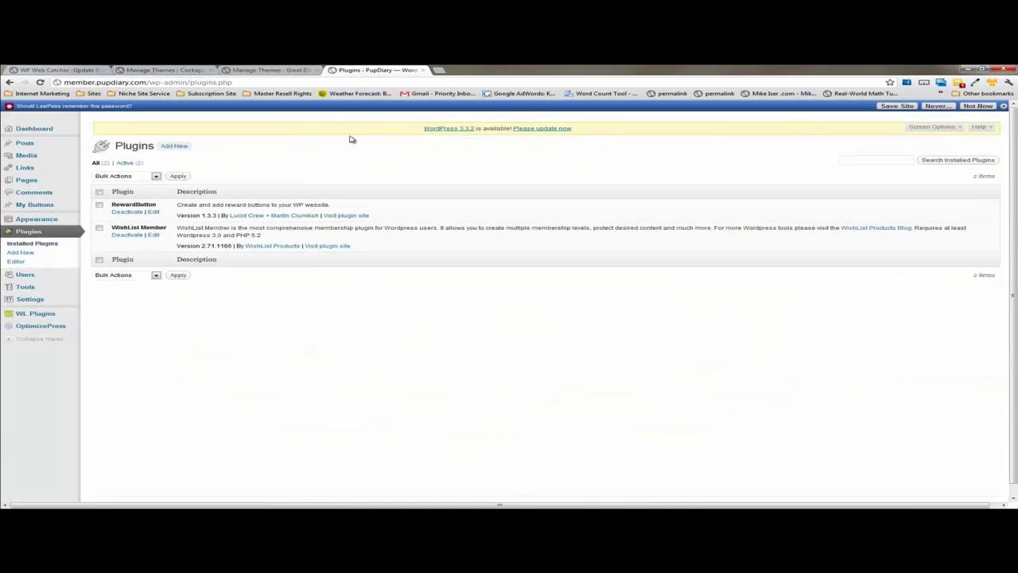
pyautogui.rightClick(240, 283)
pyautogui.click(283, 307)
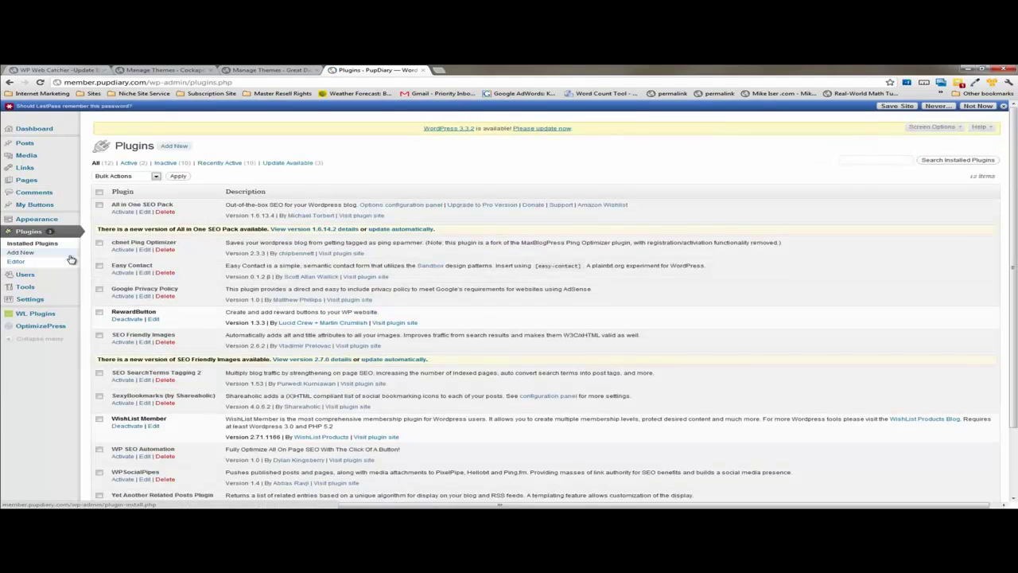
pyautogui.moveTo(37, 219)
pyautogui.click(48, 222)
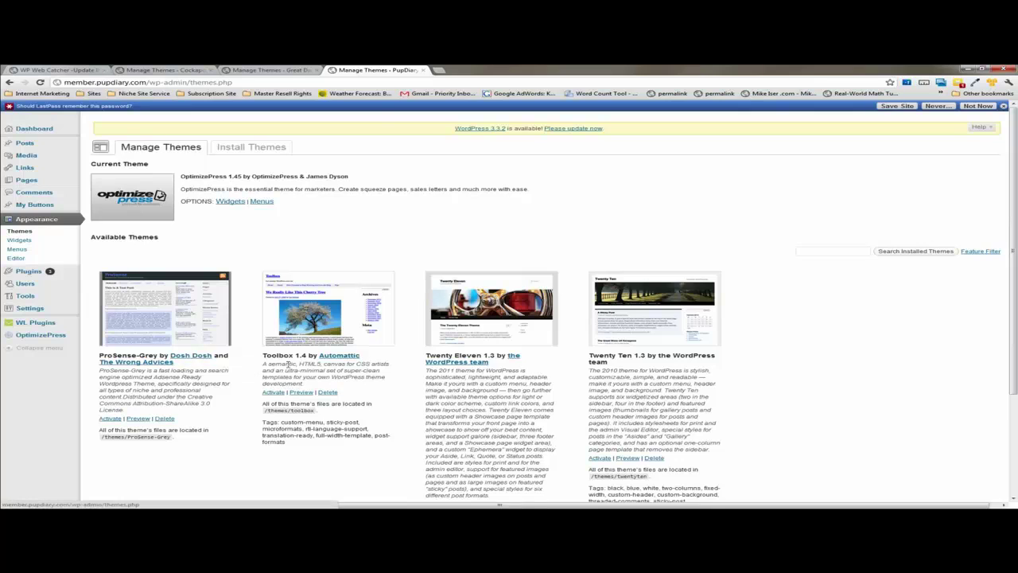
pyautogui.hotkey('ctrl', 'Tab')
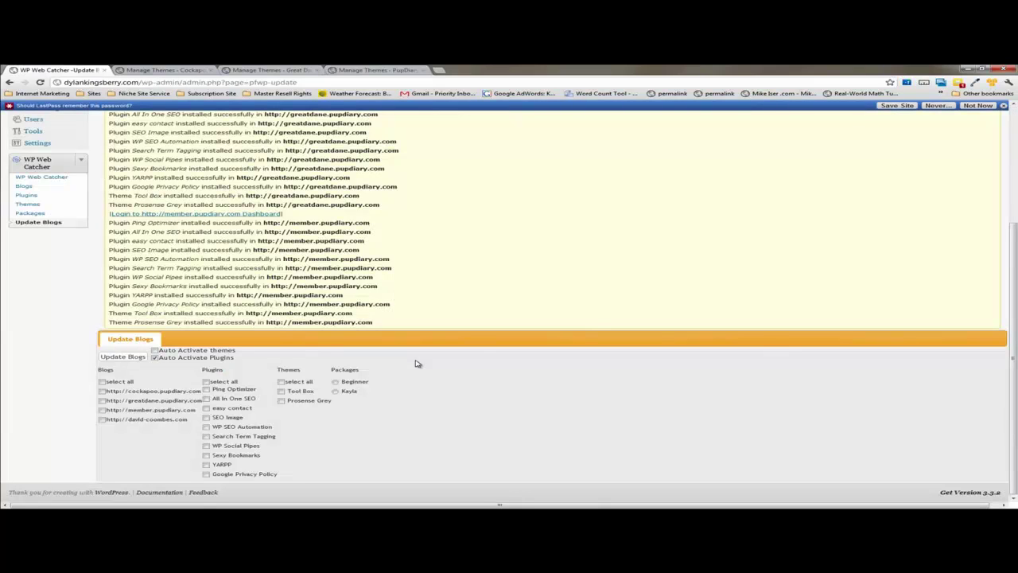